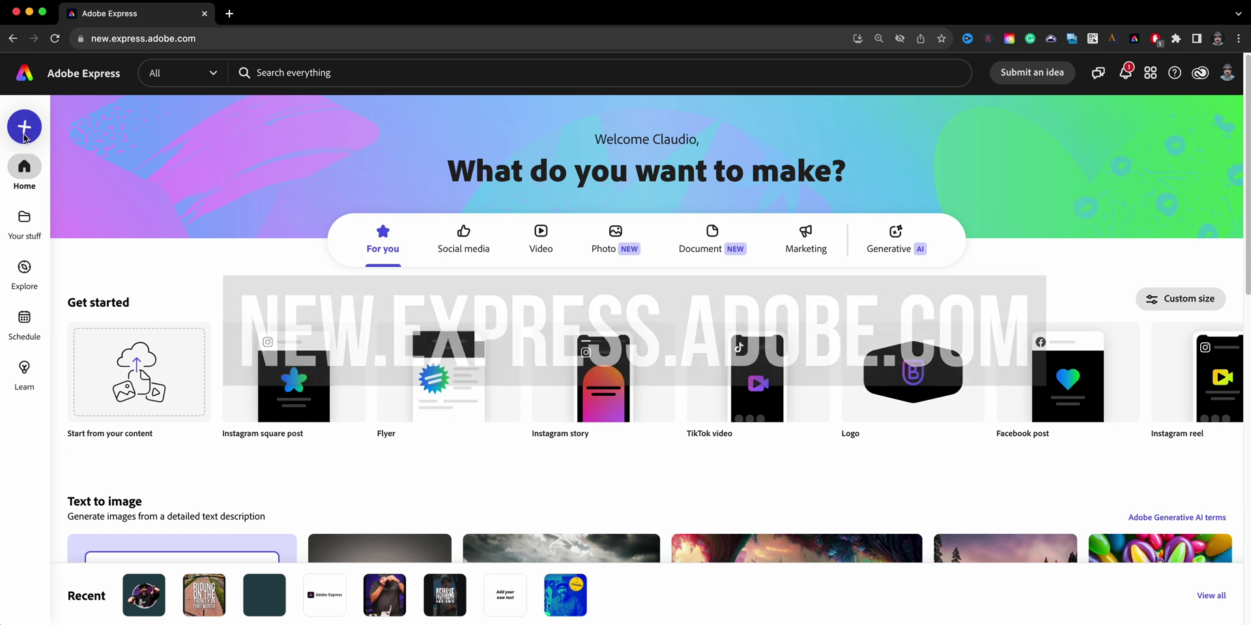
# Step: Create a blank square design and fill its background with the dark teal brand colour
pyautogui.click(24, 137)
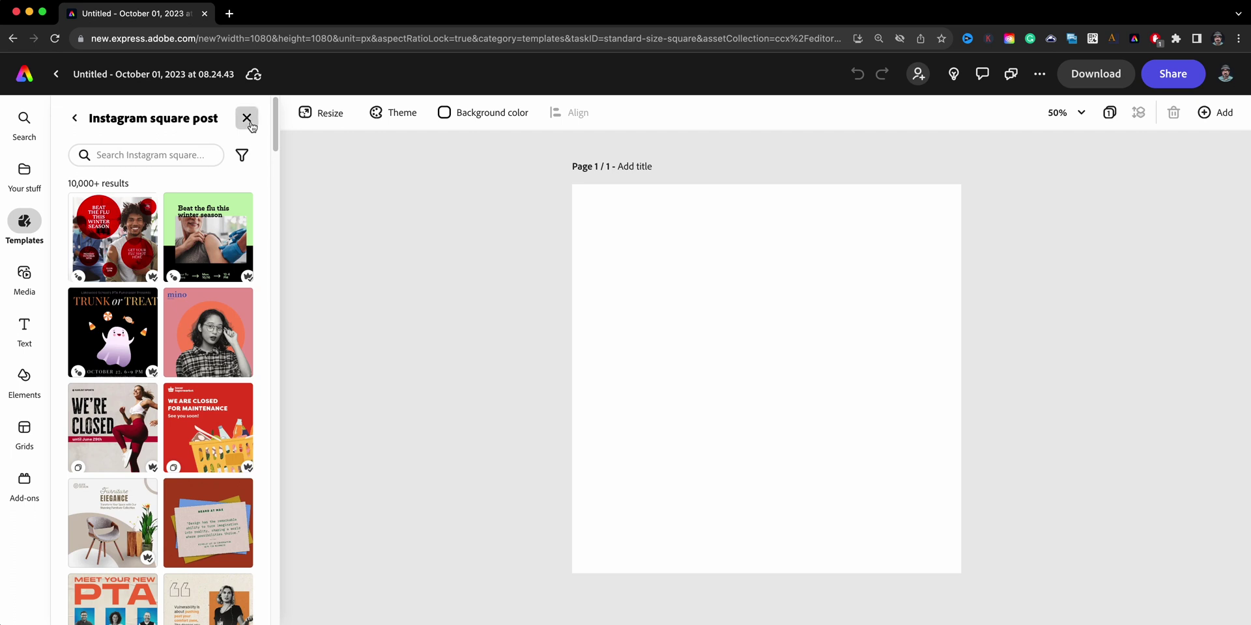
pyautogui.click(246, 118)
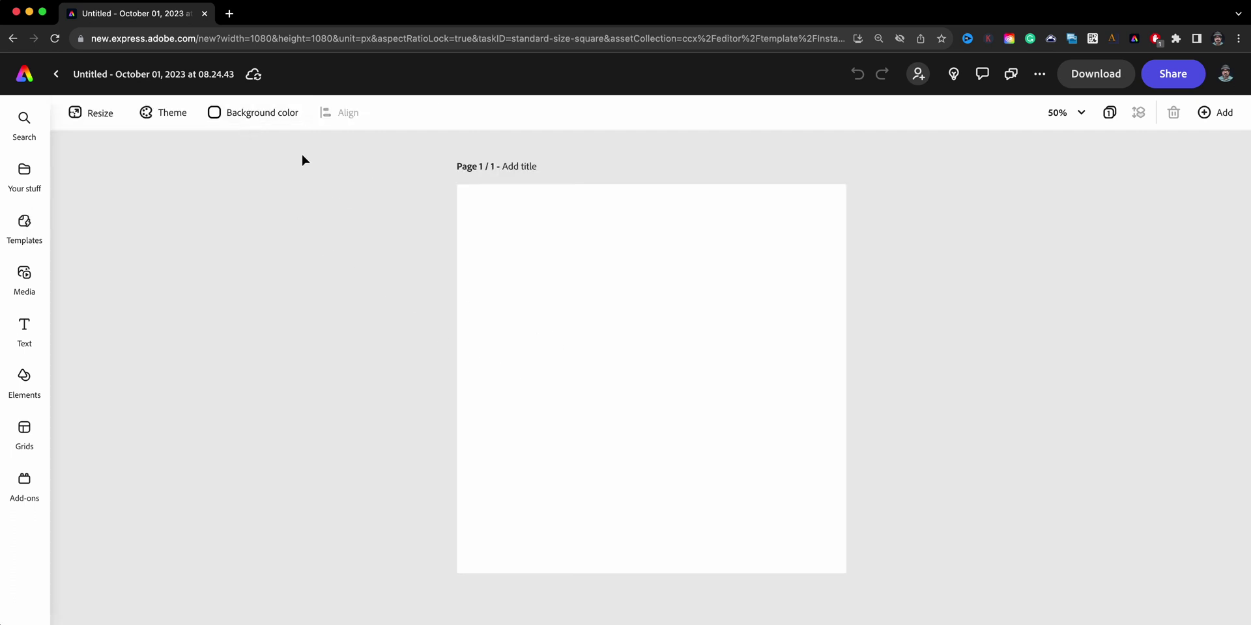
pyautogui.click(275, 117)
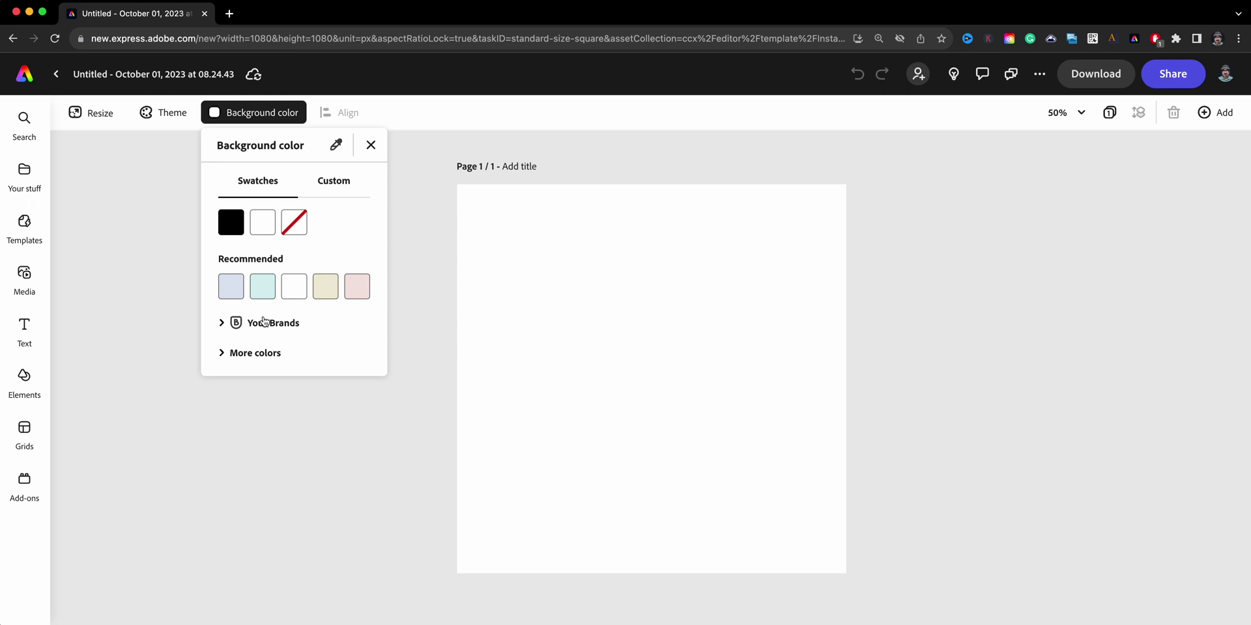
pyautogui.click(220, 324)
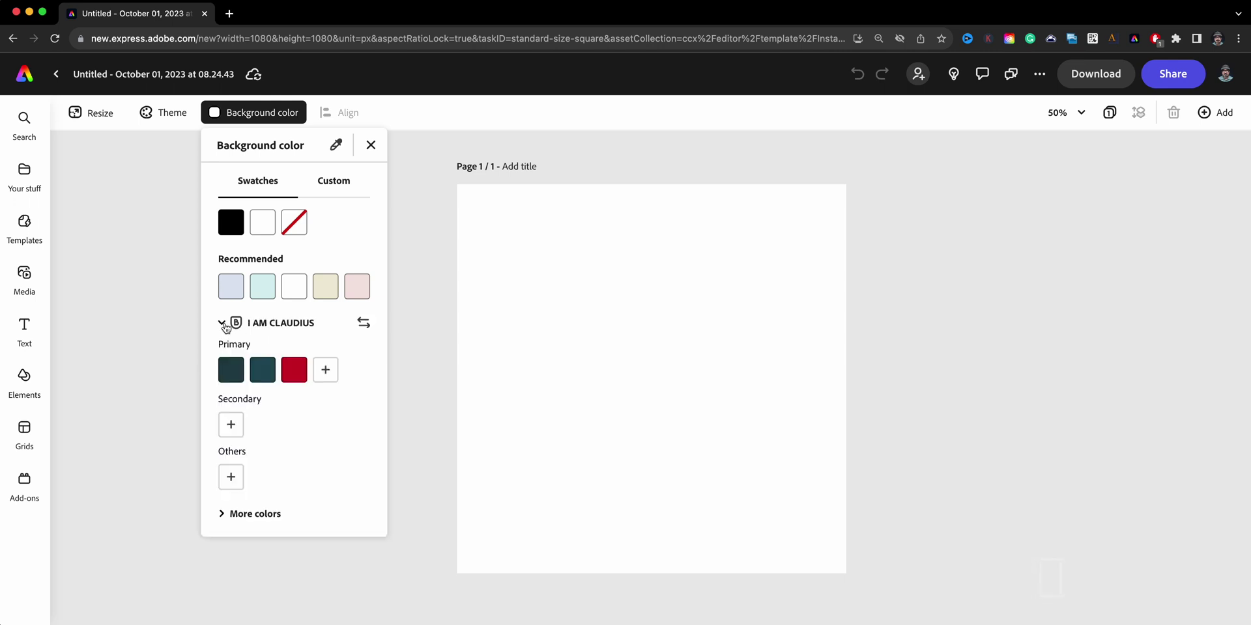
pyautogui.click(239, 372)
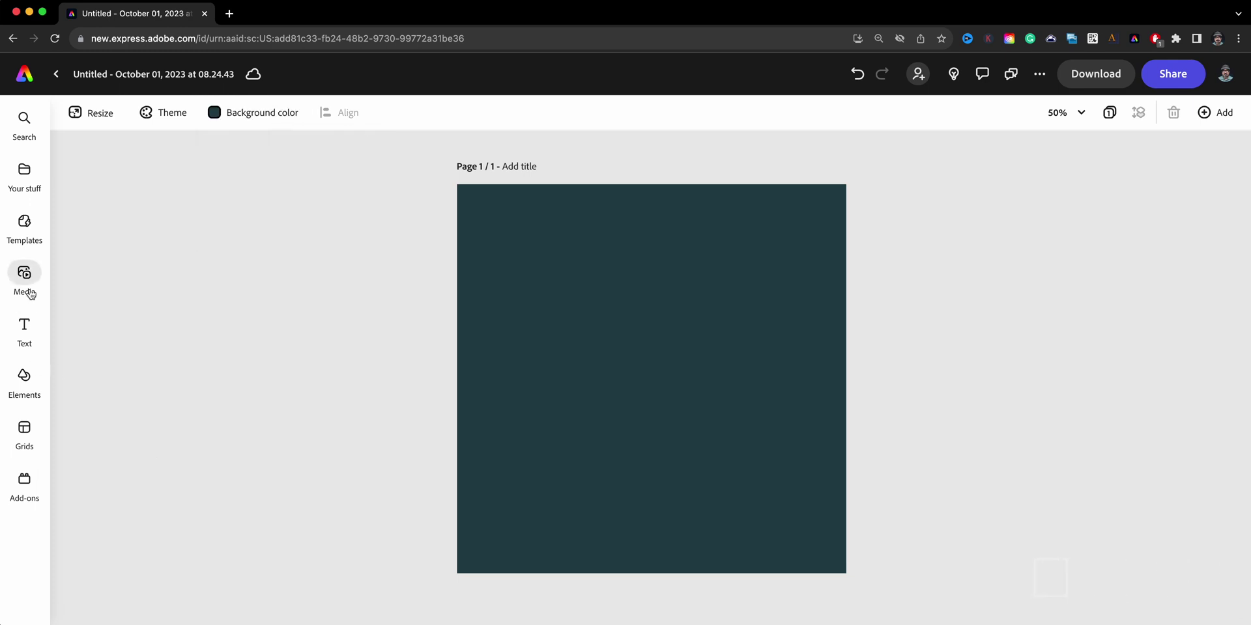
pyautogui.click(23, 279)
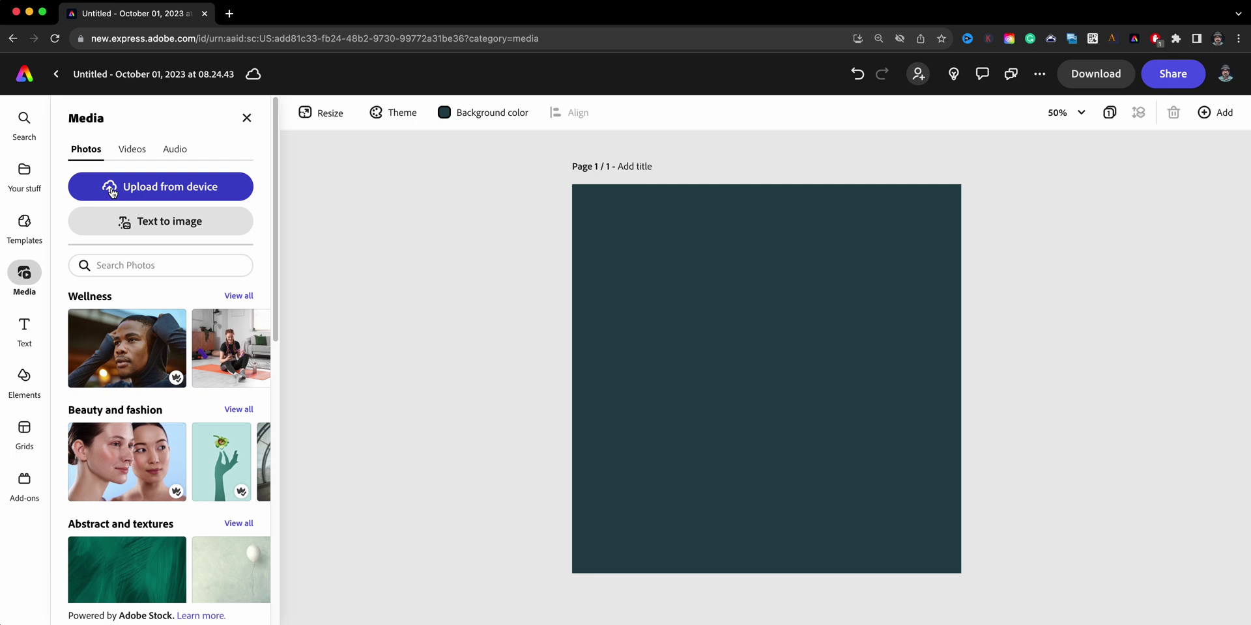
# Step: Preview the FACES folder photos and upload DSCF1578.jpg onto the page
pyautogui.click(112, 190)
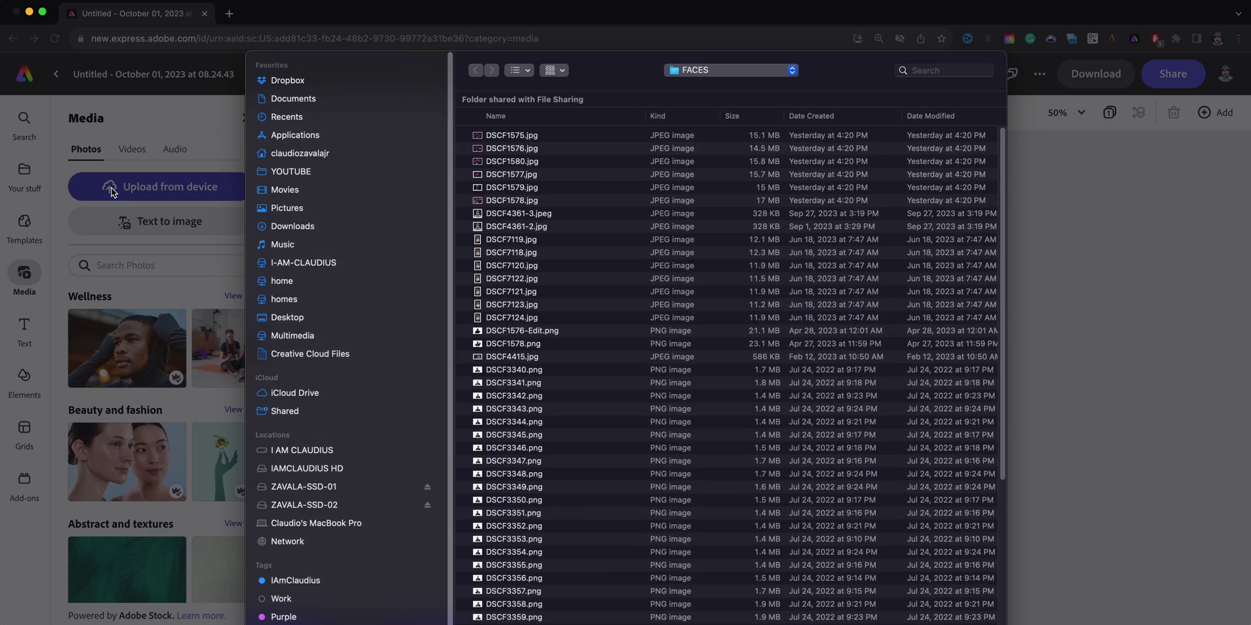
pyautogui.click(511, 147)
pyautogui.press('space')
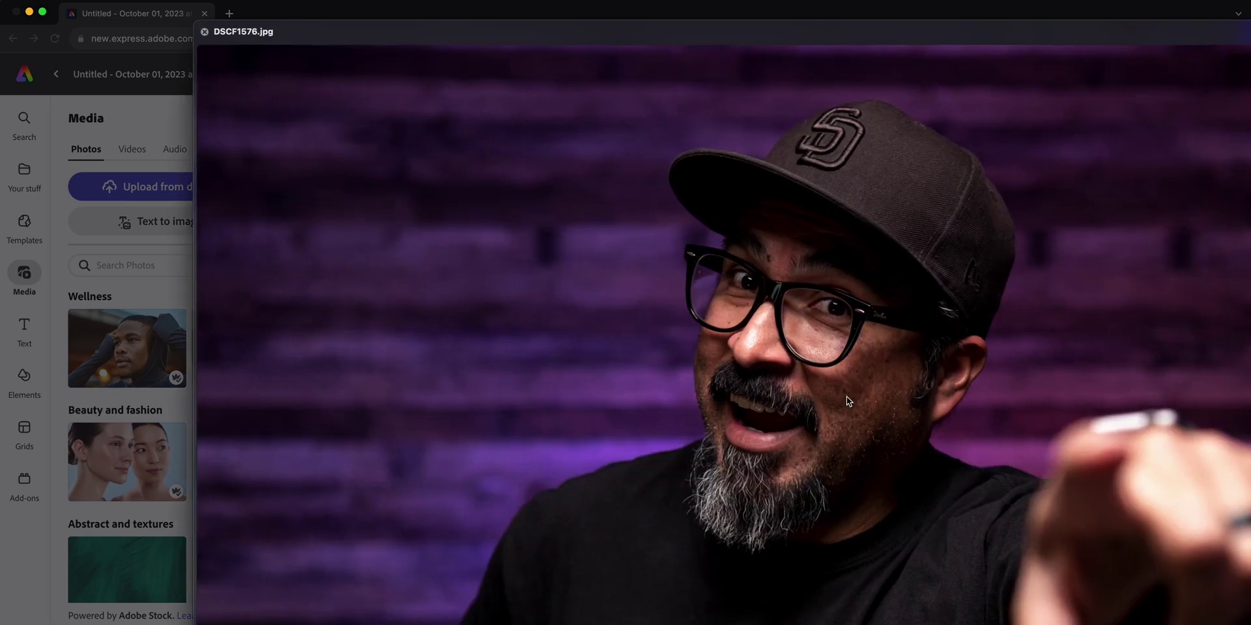
pyautogui.moveTo(1248, 622); pyautogui.dragTo(1071, 587)
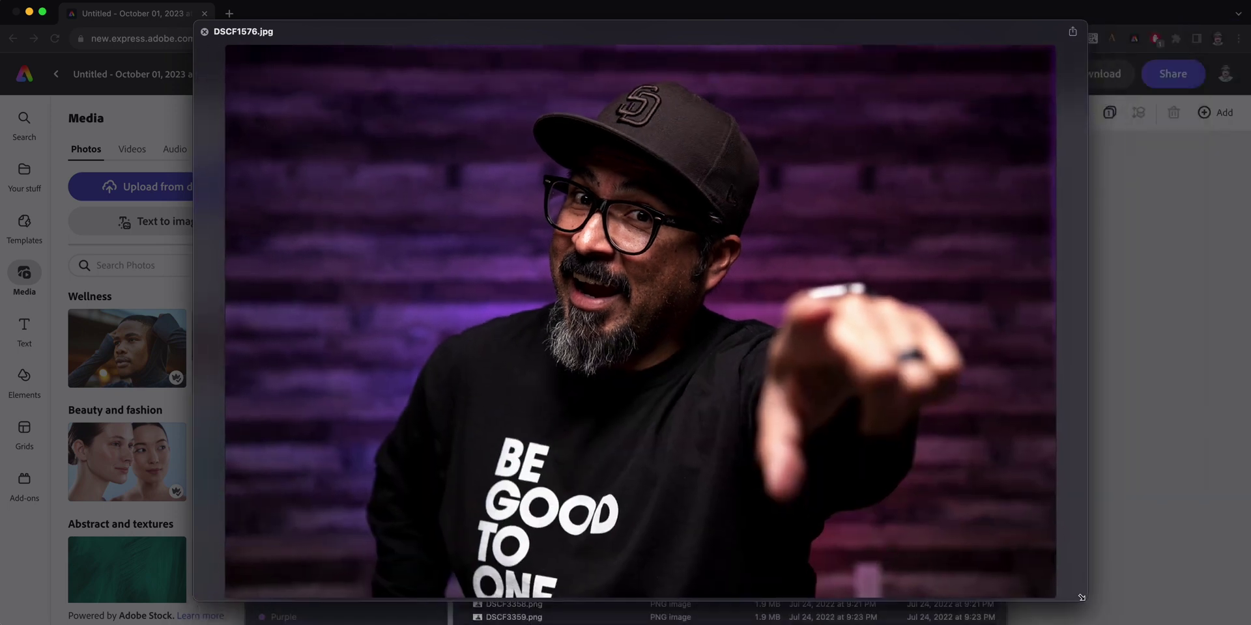
pyautogui.press('Down')
pyautogui.press('Down')
pyautogui.press('Down')
pyautogui.press('Down')
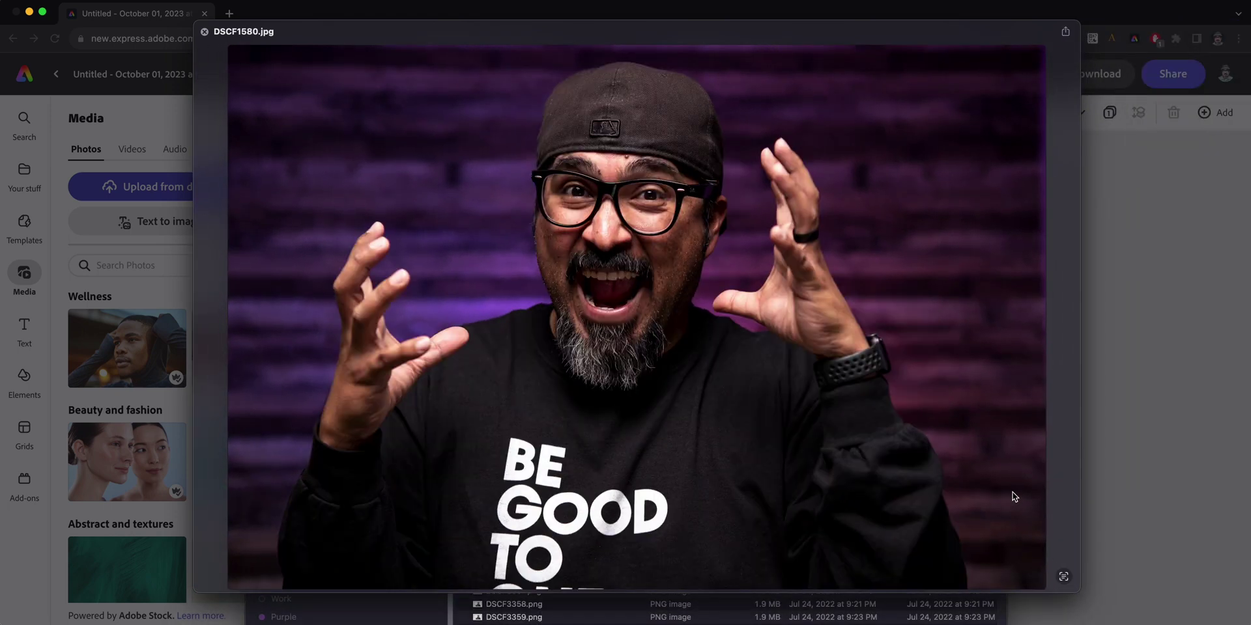
pyautogui.press('Up')
pyautogui.press('Up')
pyautogui.press('Up')
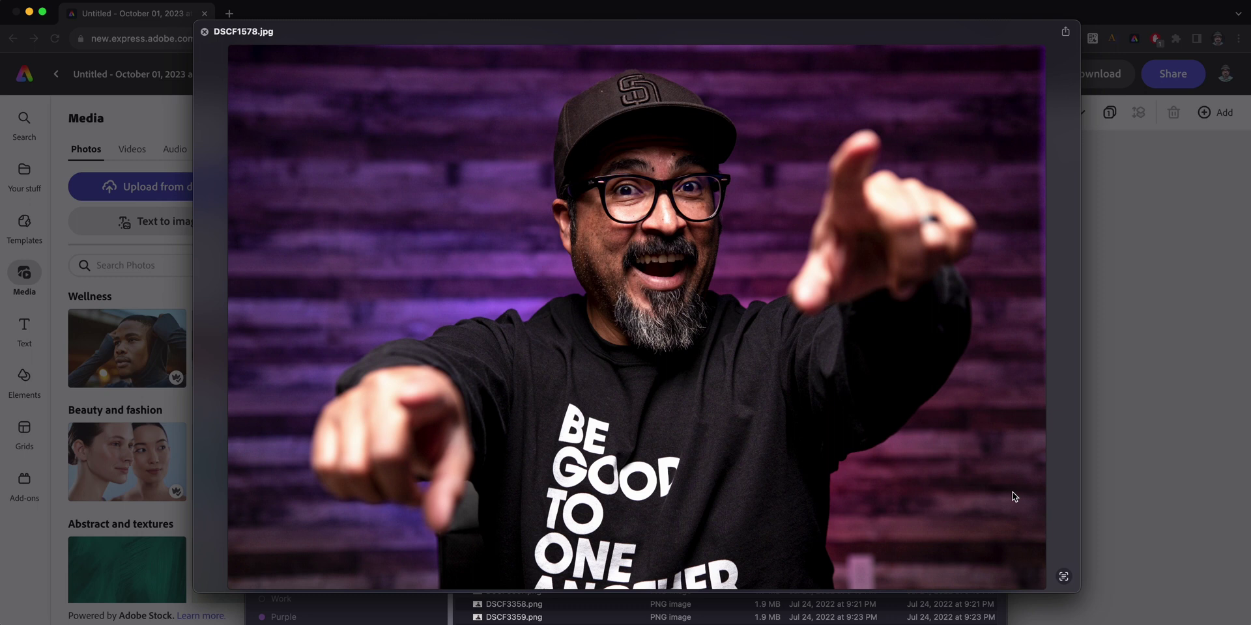
pyautogui.press('space')
pyautogui.press('Return')
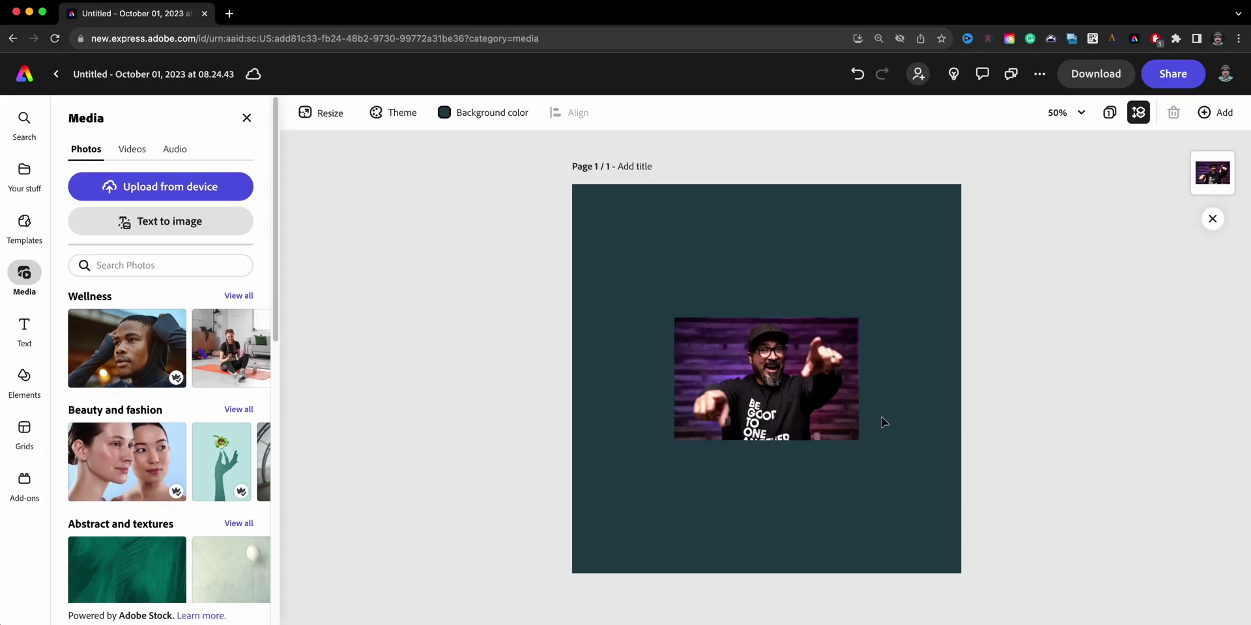
# Step: Enlarge the placed photo and move it toward the centre of the page
pyautogui.click(839, 398)
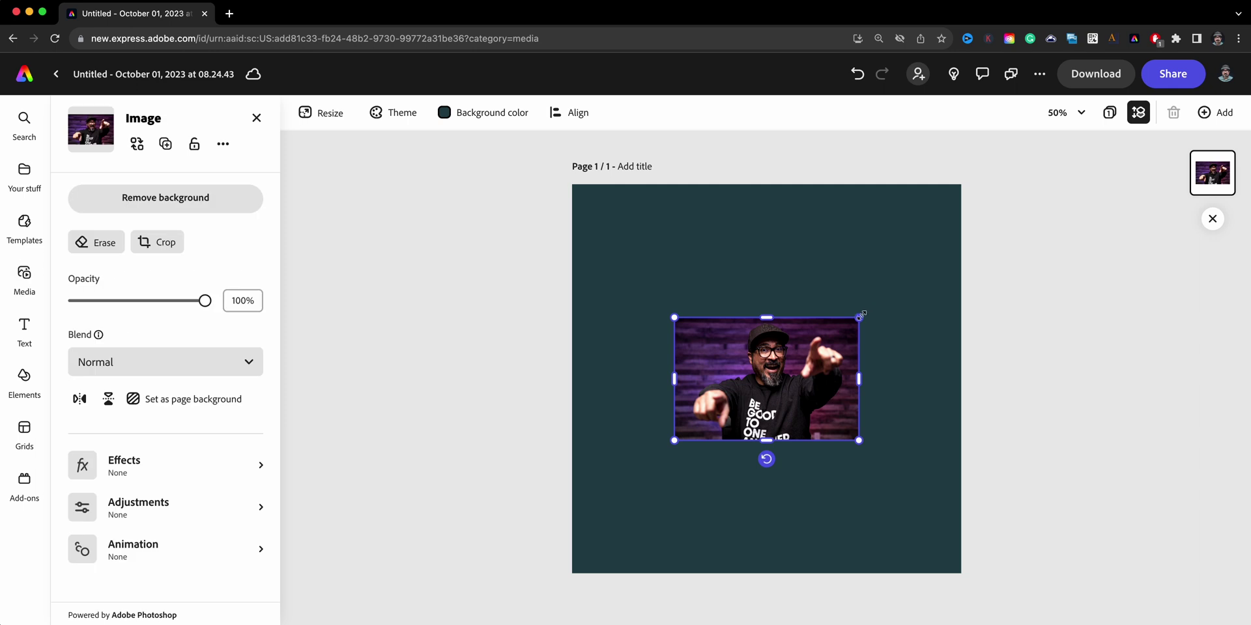
pyautogui.moveTo(861, 315); pyautogui.dragTo(969, 179)
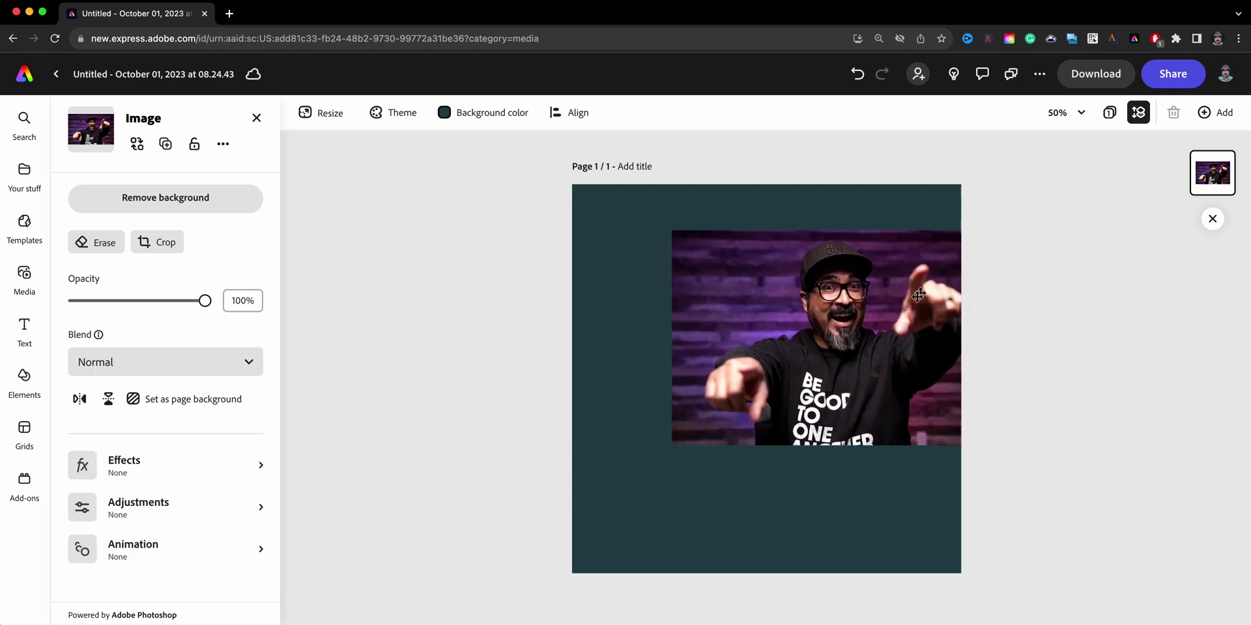
pyautogui.moveTo(918, 295); pyautogui.dragTo(860, 316)
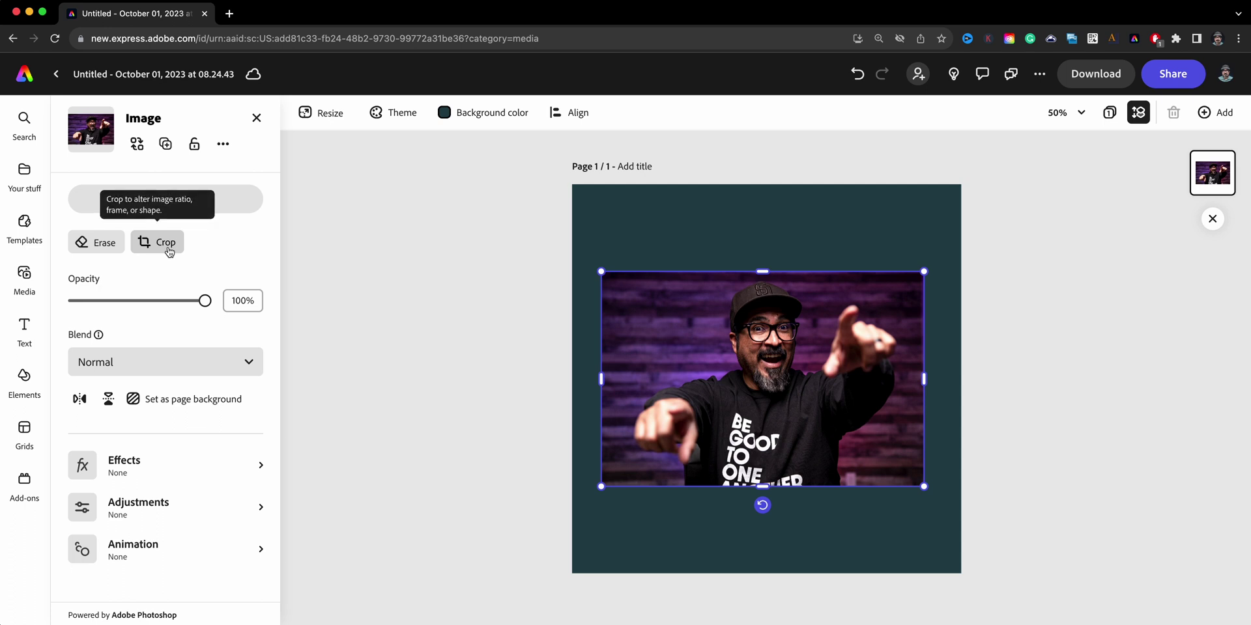
pyautogui.click(165, 243)
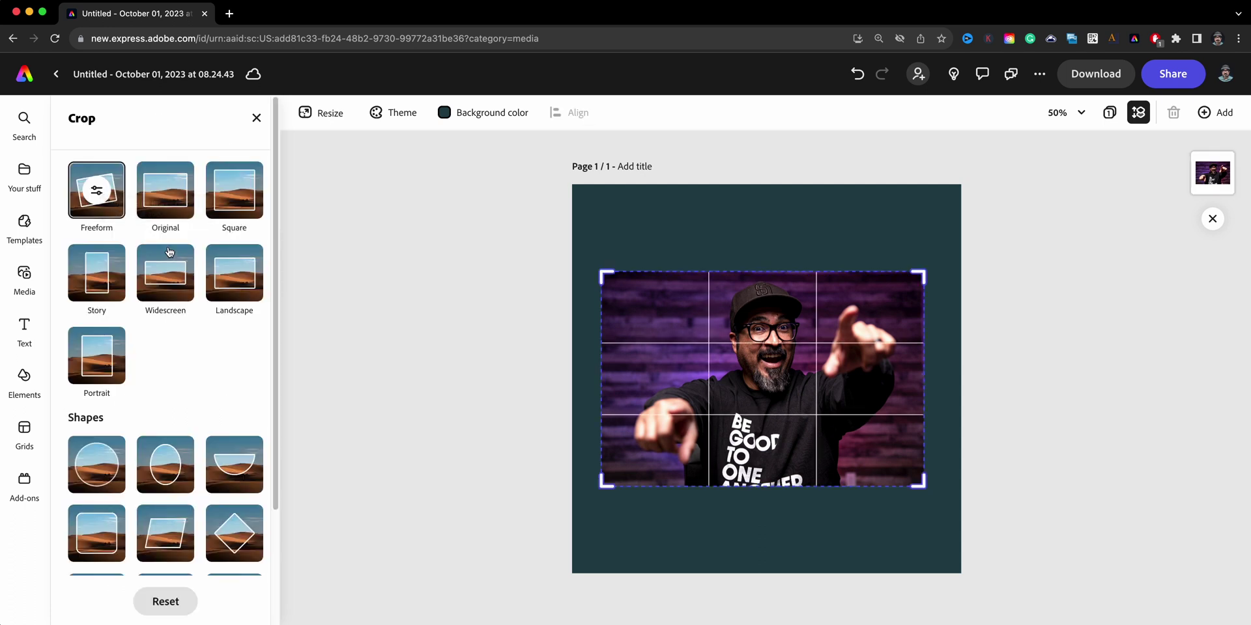
# Step: Crop the photo to a circle, enlarging and positioning it so the man's face is centred
pyautogui.click(100, 473)
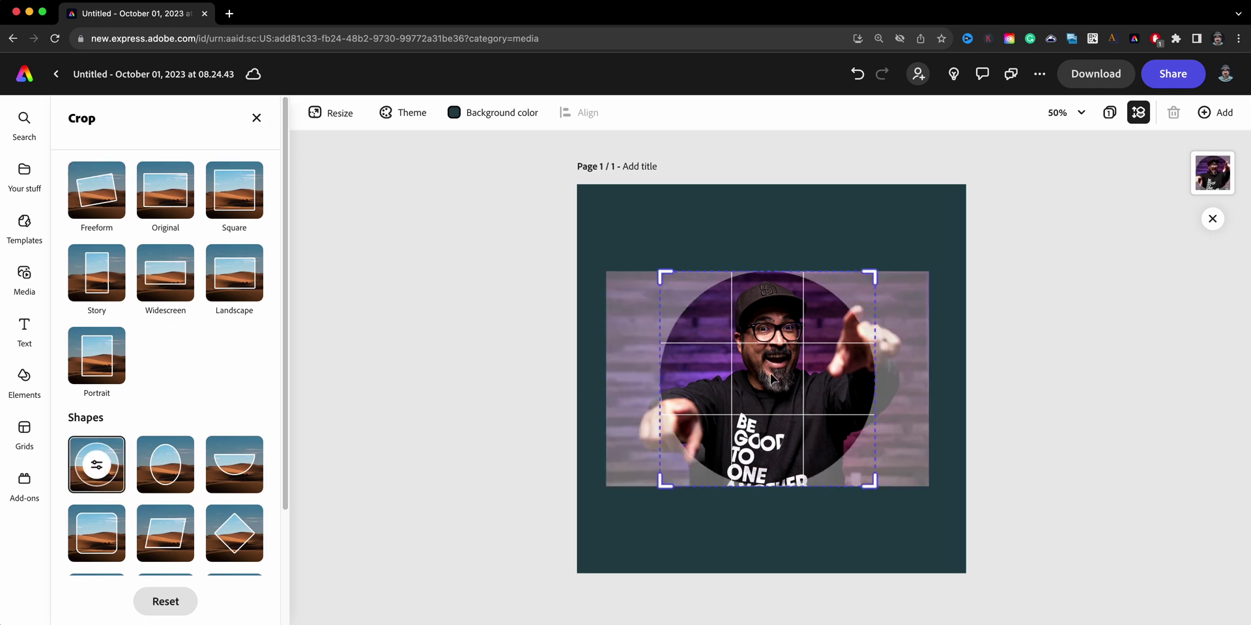
pyautogui.moveTo(808, 361); pyautogui.dragTo(802, 346)
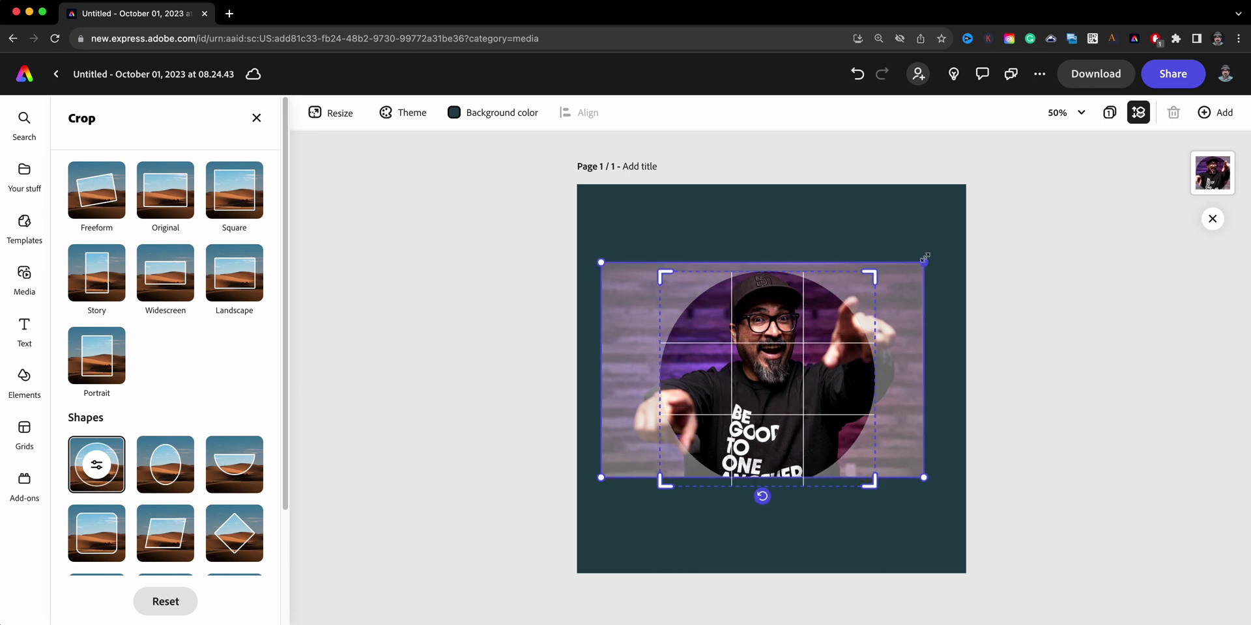
pyautogui.moveTo(924, 262); pyautogui.dragTo(977, 207)
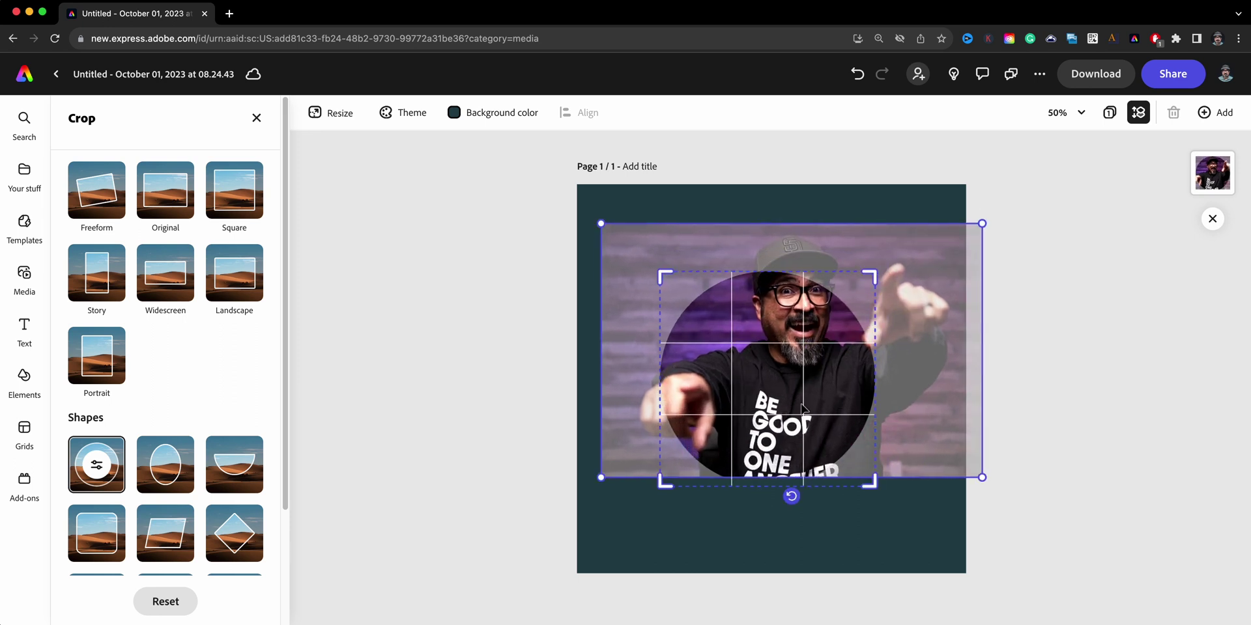
pyautogui.moveTo(791, 400); pyautogui.dragTo(759, 419)
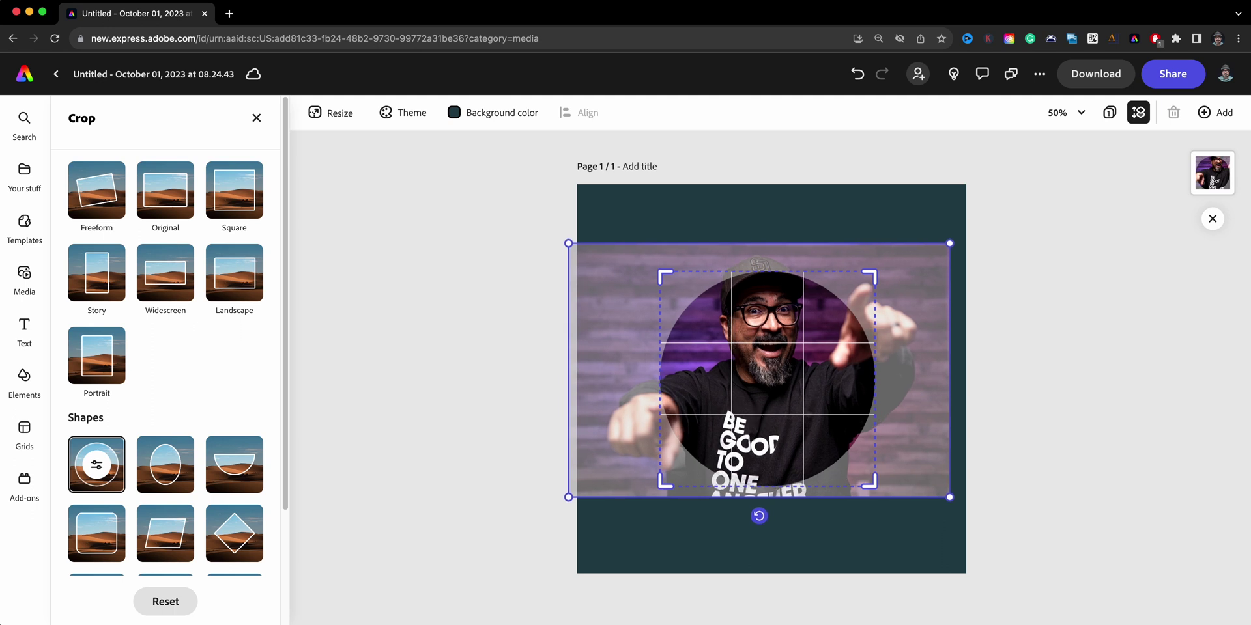
pyautogui.click(979, 422)
pyautogui.click(805, 419)
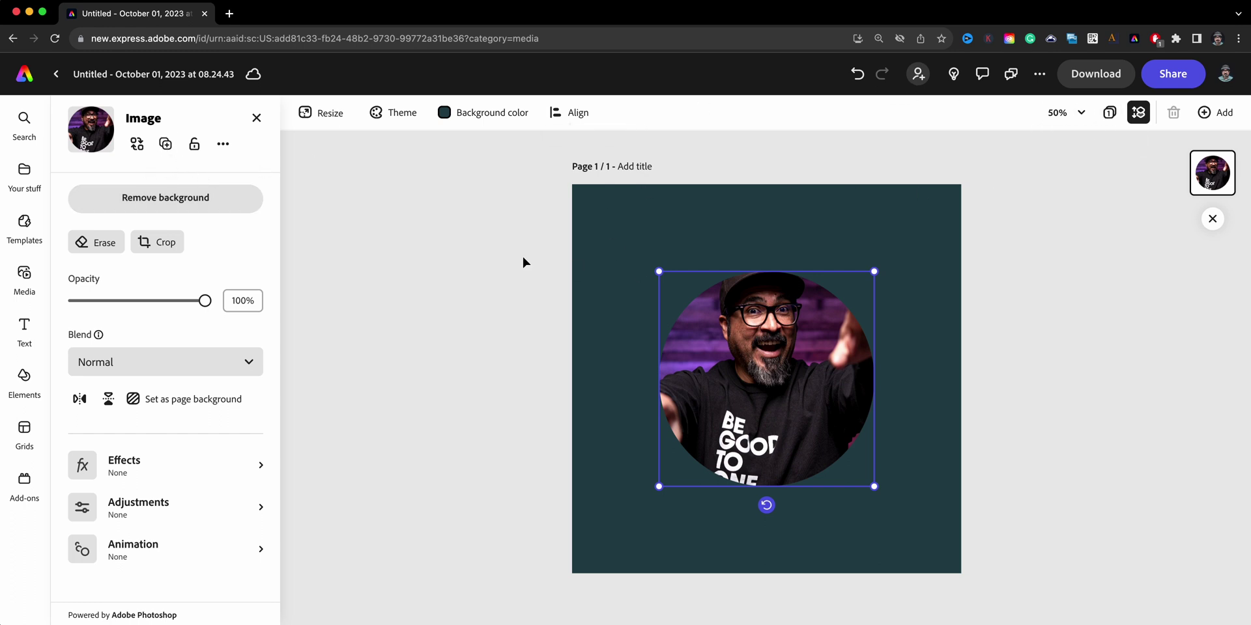
# Step: Duplicate the circular photo and centre both copies exactly on each other
pyautogui.click(167, 144)
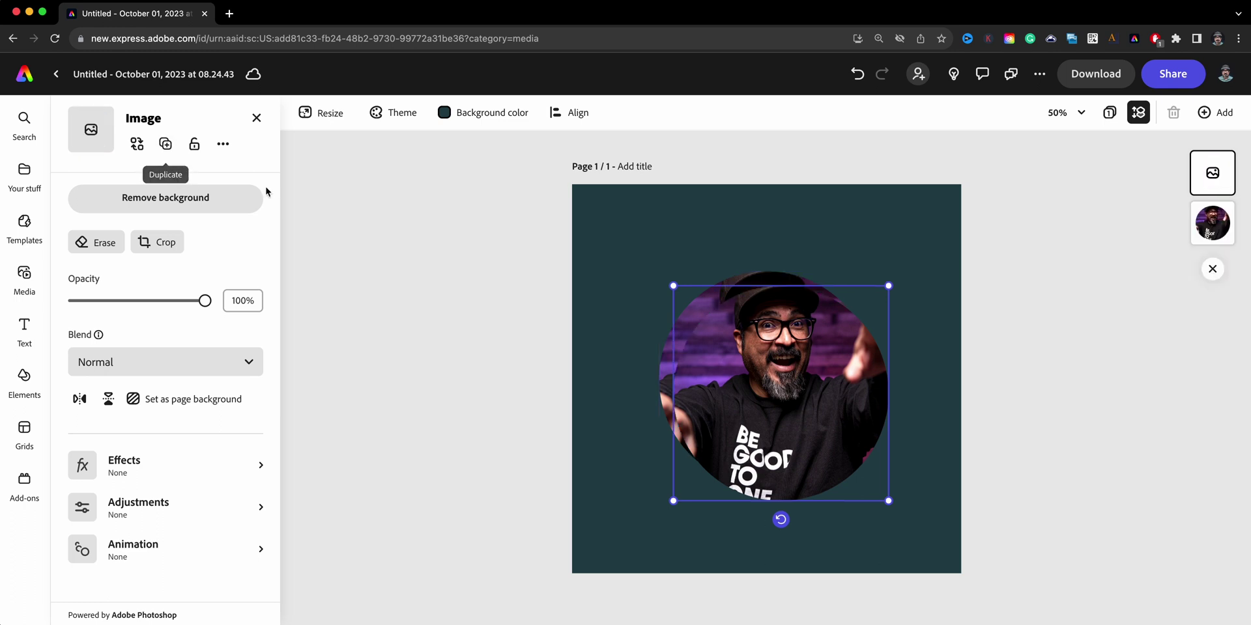
pyautogui.moveTo(471, 237); pyautogui.dragTo(768, 385)
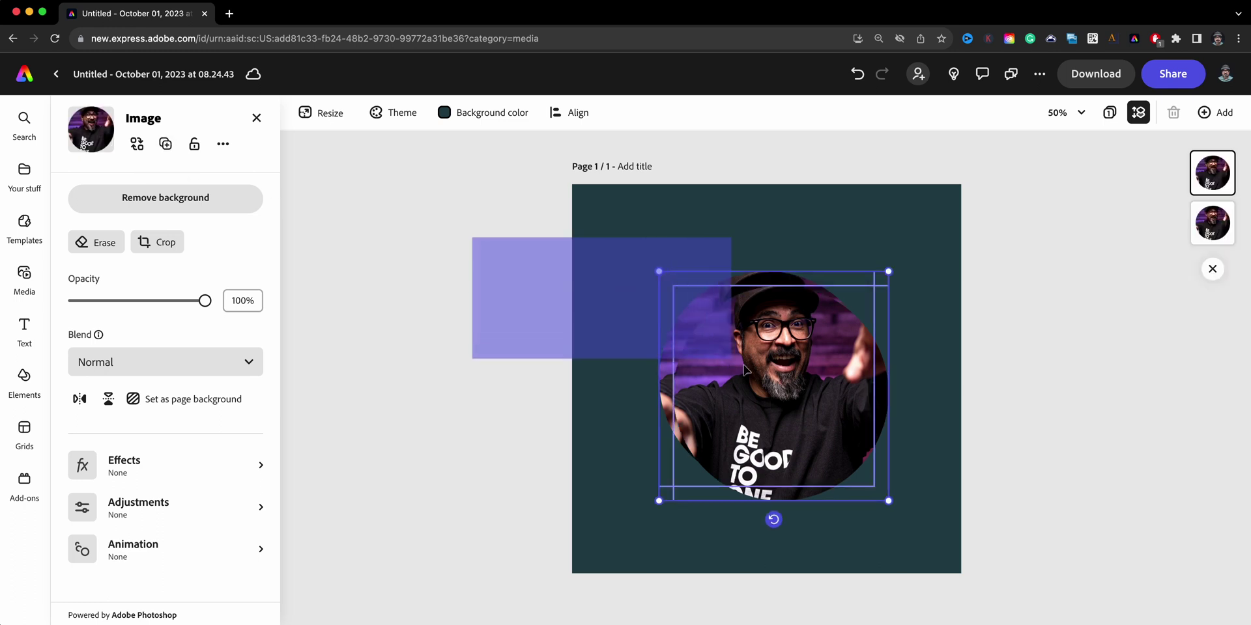
pyautogui.click(569, 117)
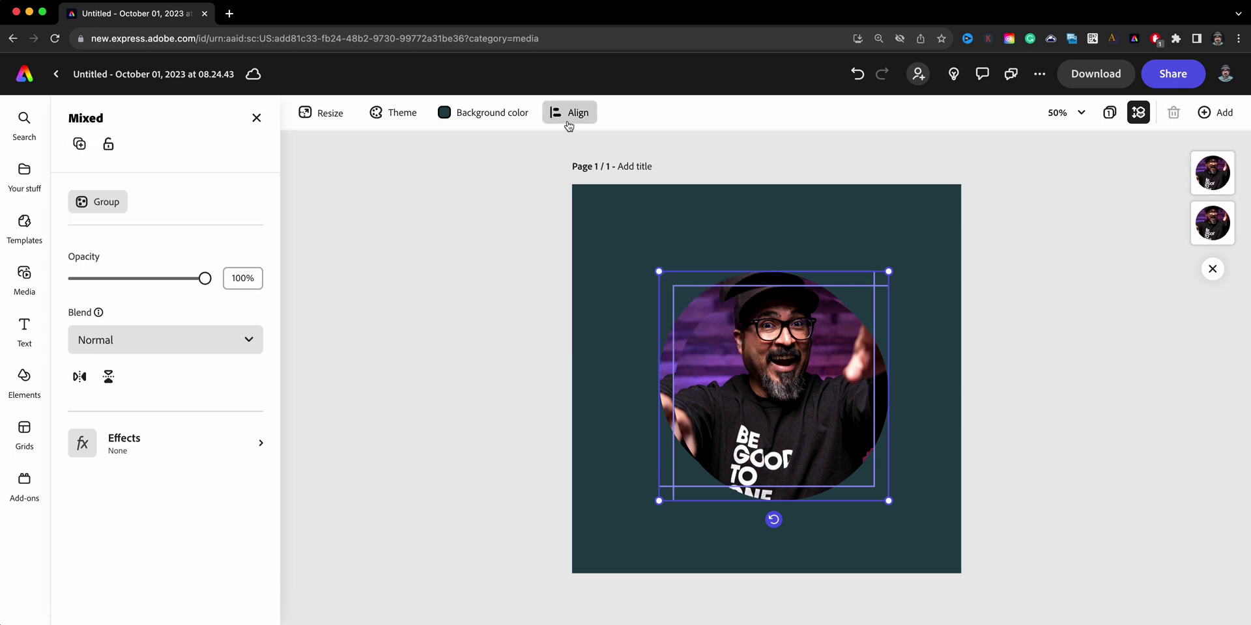
pyautogui.click(590, 208)
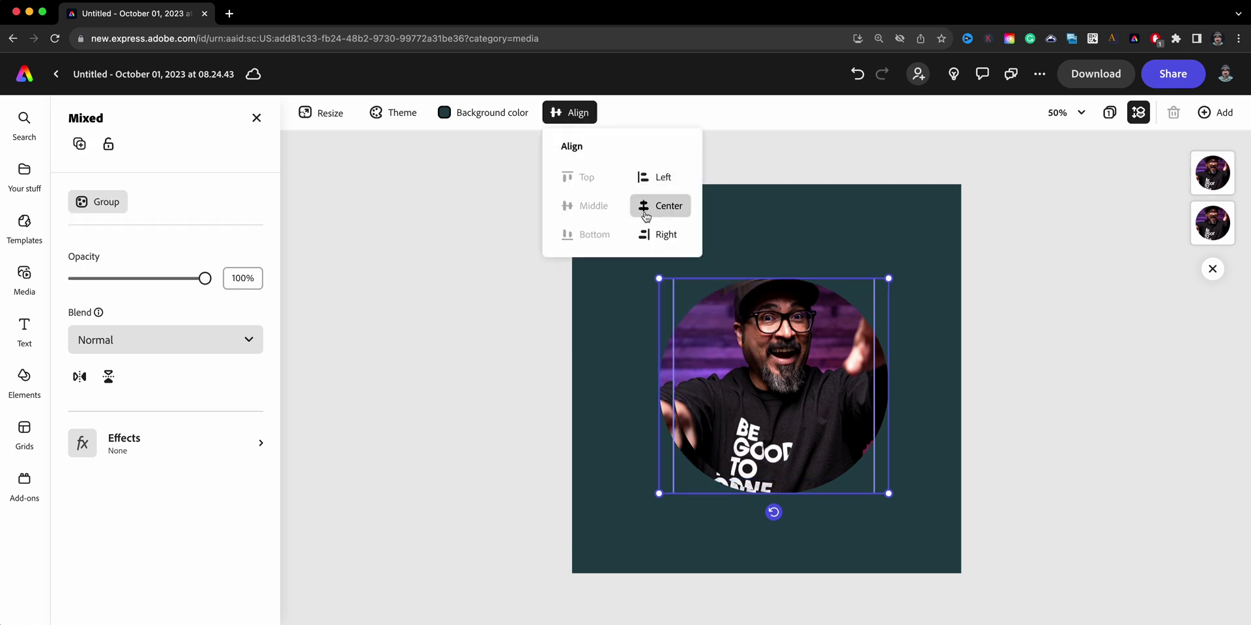
pyautogui.click(644, 206)
# Step: Remove the background from the top copy of the photo
pyautogui.click(510, 327)
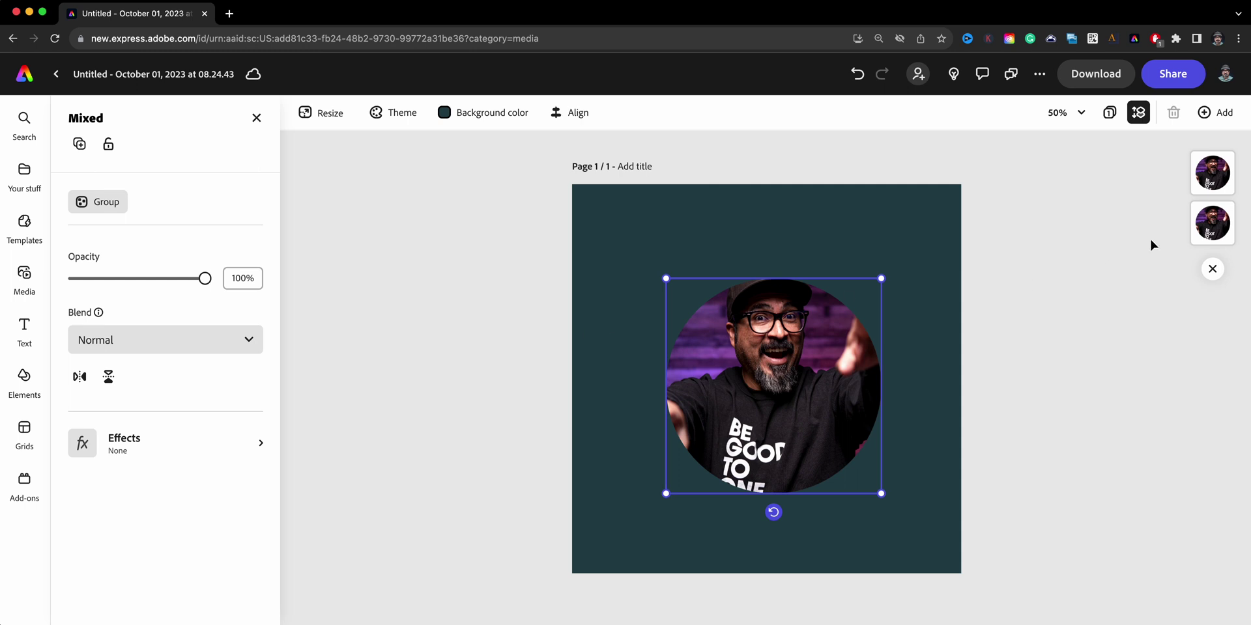
pyautogui.click(1220, 177)
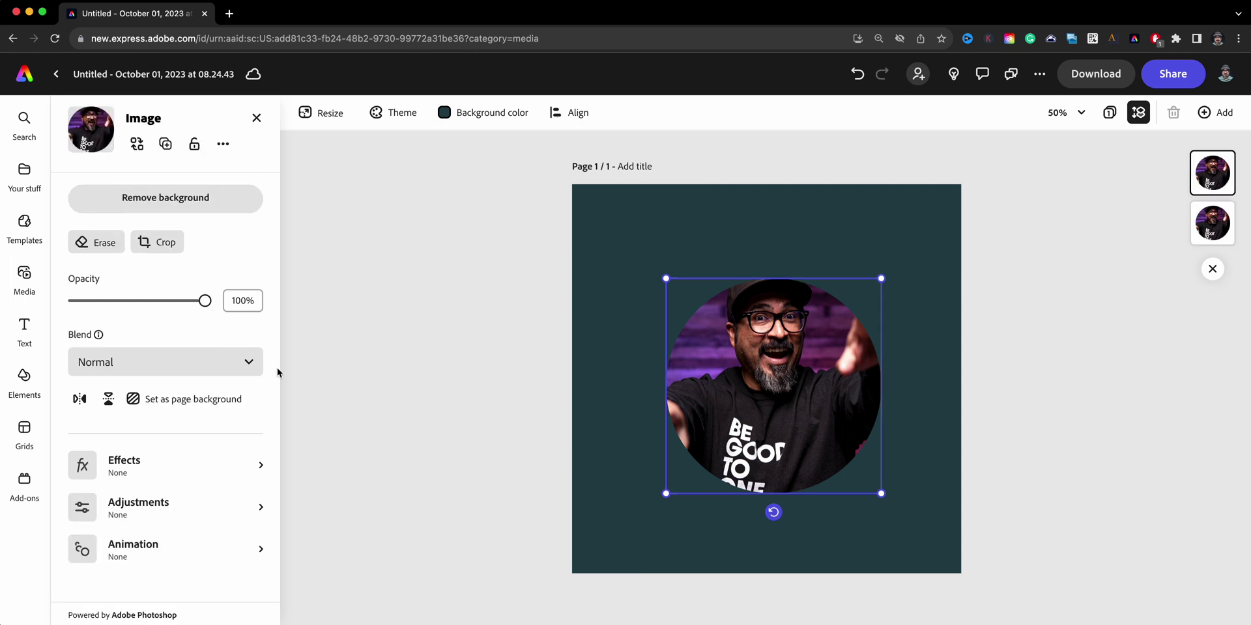
pyautogui.click(188, 203)
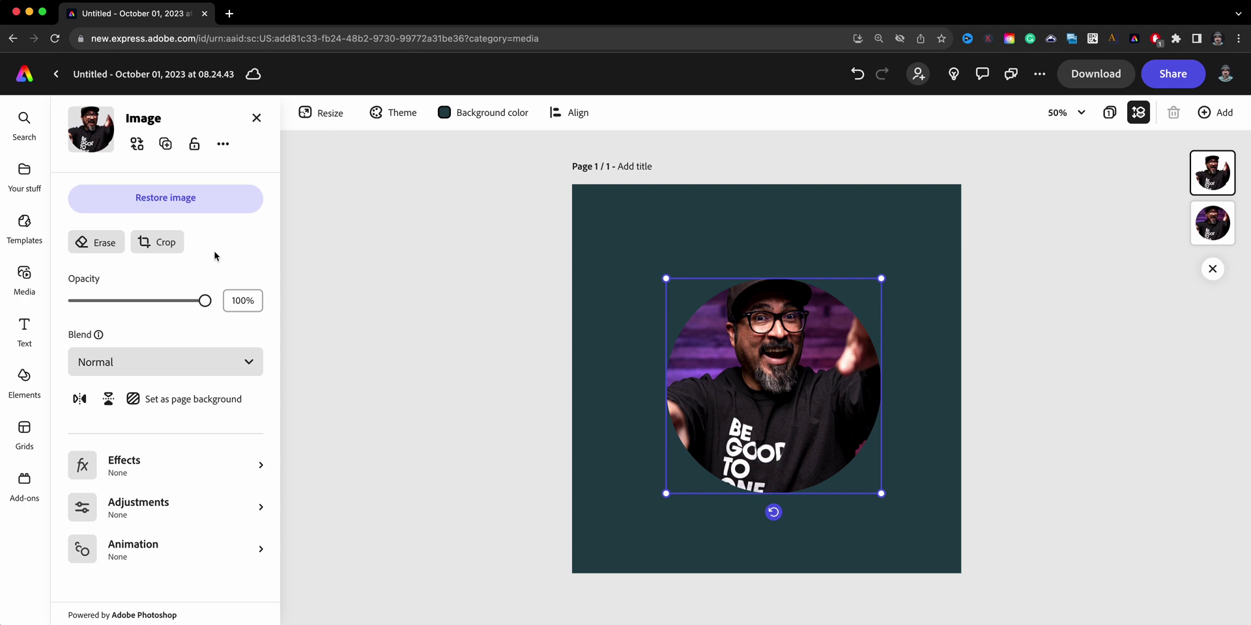
# Step: Freeform-crop the background-free cut-out, trimming its bottom up to just below the pointing hands
pyautogui.click(176, 248)
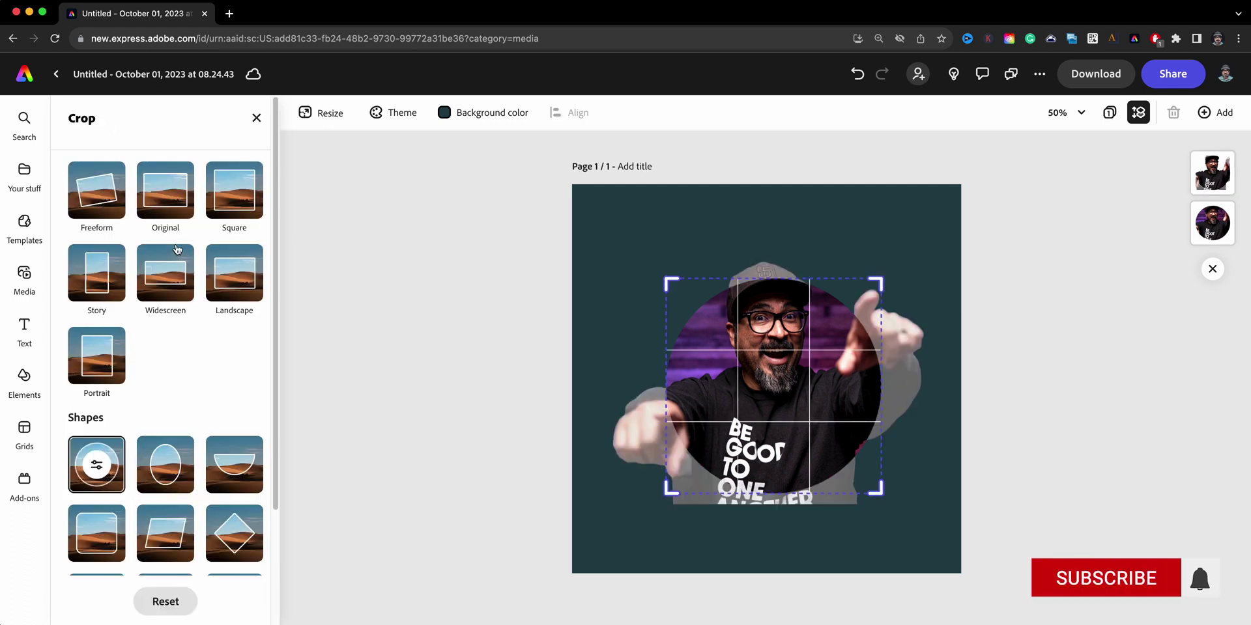
pyautogui.click(173, 204)
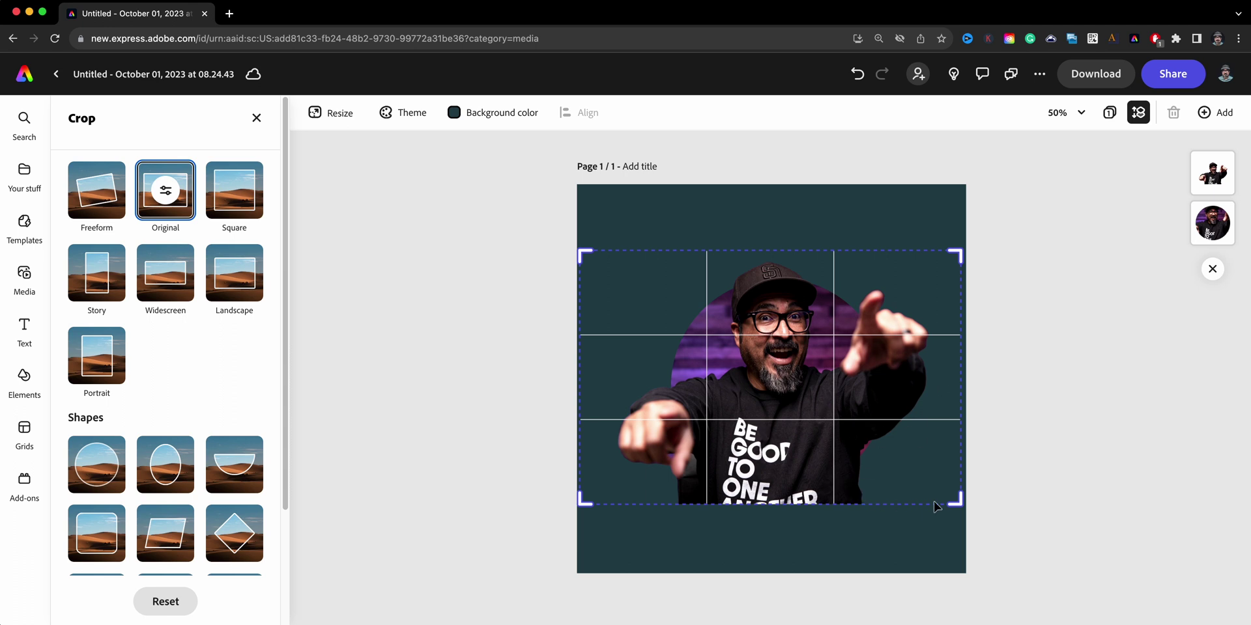
pyautogui.click(116, 194)
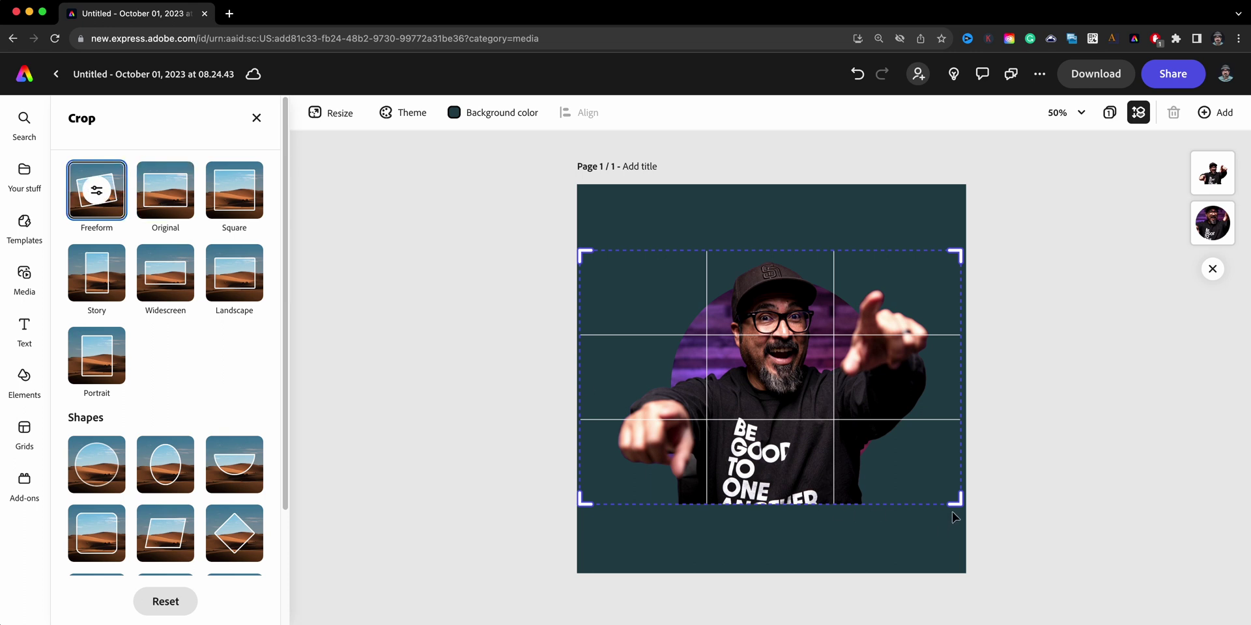
pyautogui.moveTo(954, 506); pyautogui.dragTo(953, 455)
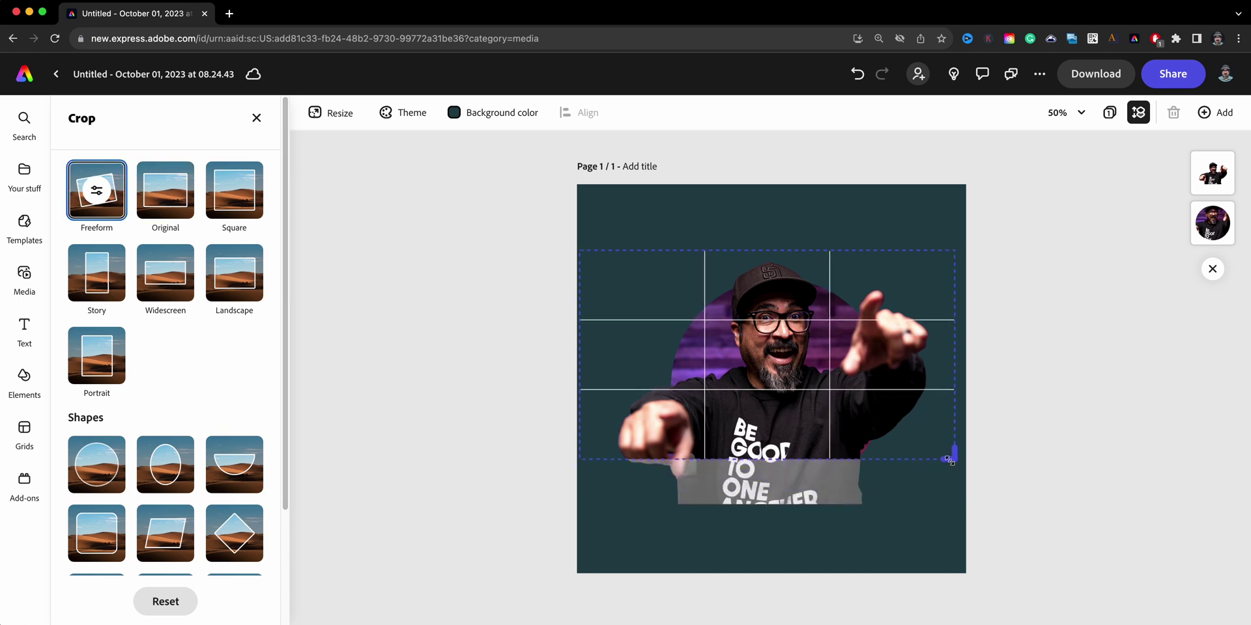
pyautogui.click(1045, 459)
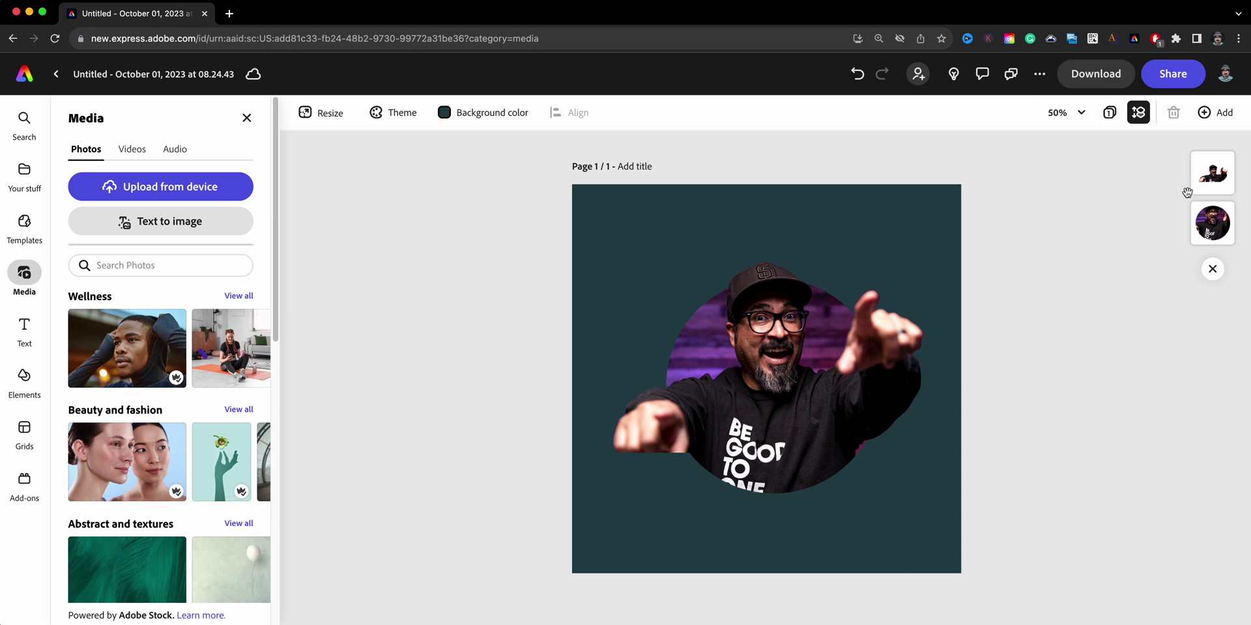
# Step: Duplicate the cut-out of the man and align the copy exactly over the original
pyautogui.click(1212, 173)
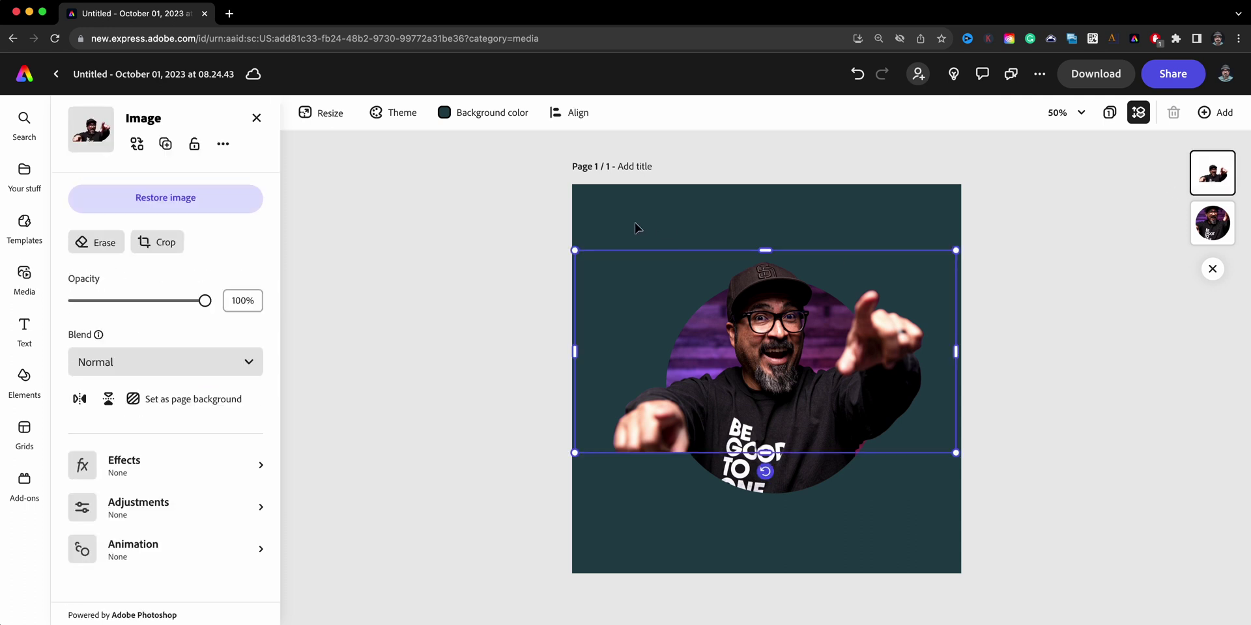
pyautogui.click(166, 144)
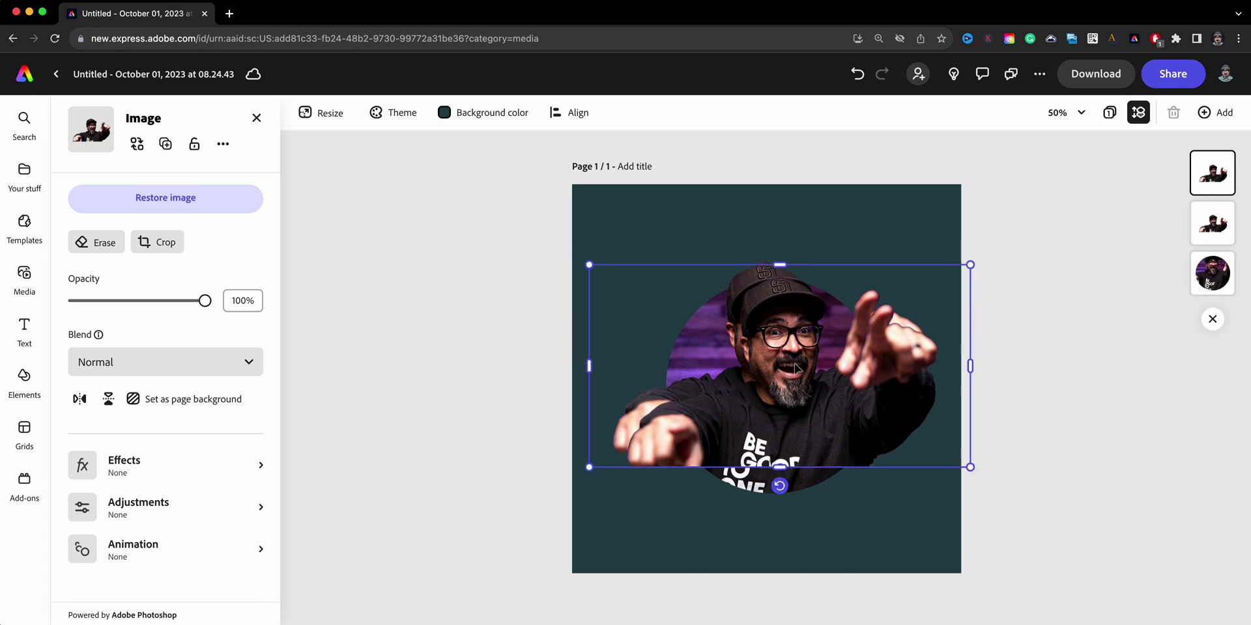
pyautogui.moveTo(798, 371); pyautogui.dragTo(783, 352)
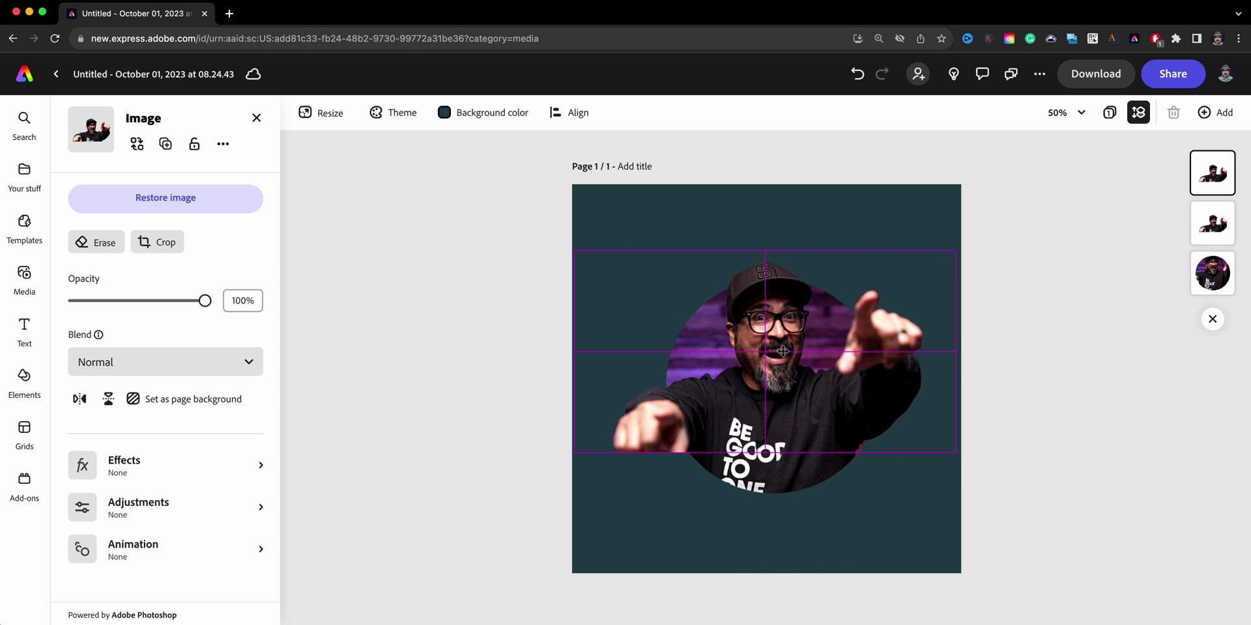
pyautogui.moveTo(782, 351); pyautogui.dragTo(784, 355)
# Step: Crop the copy down to just the left pointing hand
pyautogui.click(152, 243)
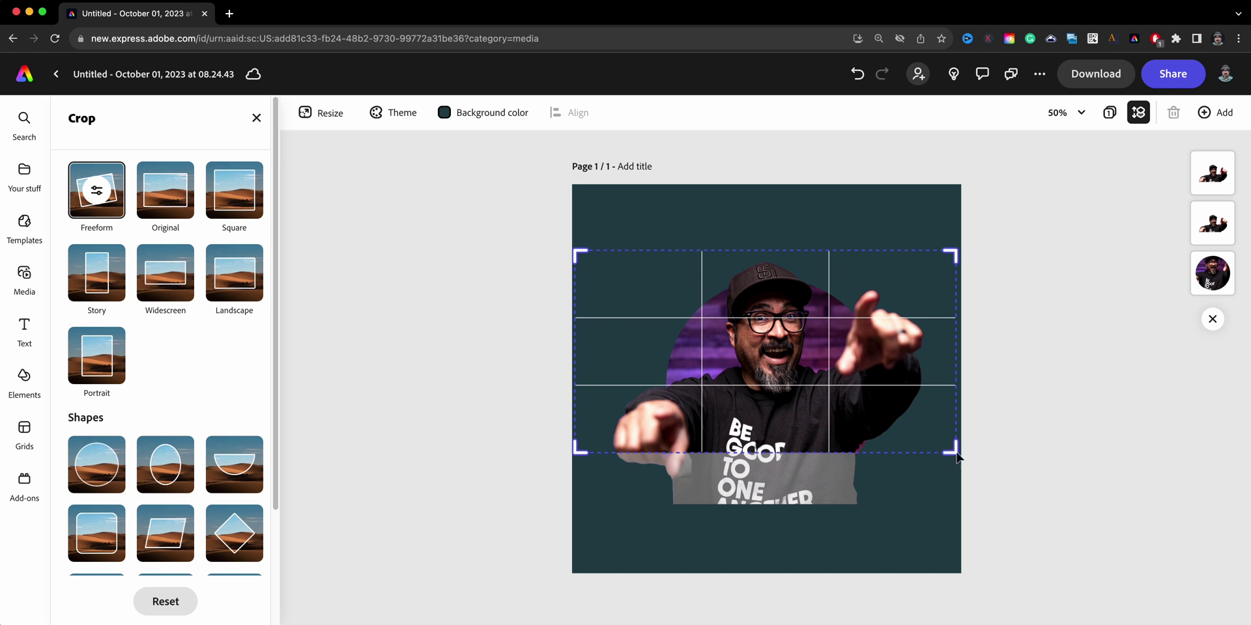
pyautogui.moveTo(951, 451); pyautogui.dragTo(692, 454)
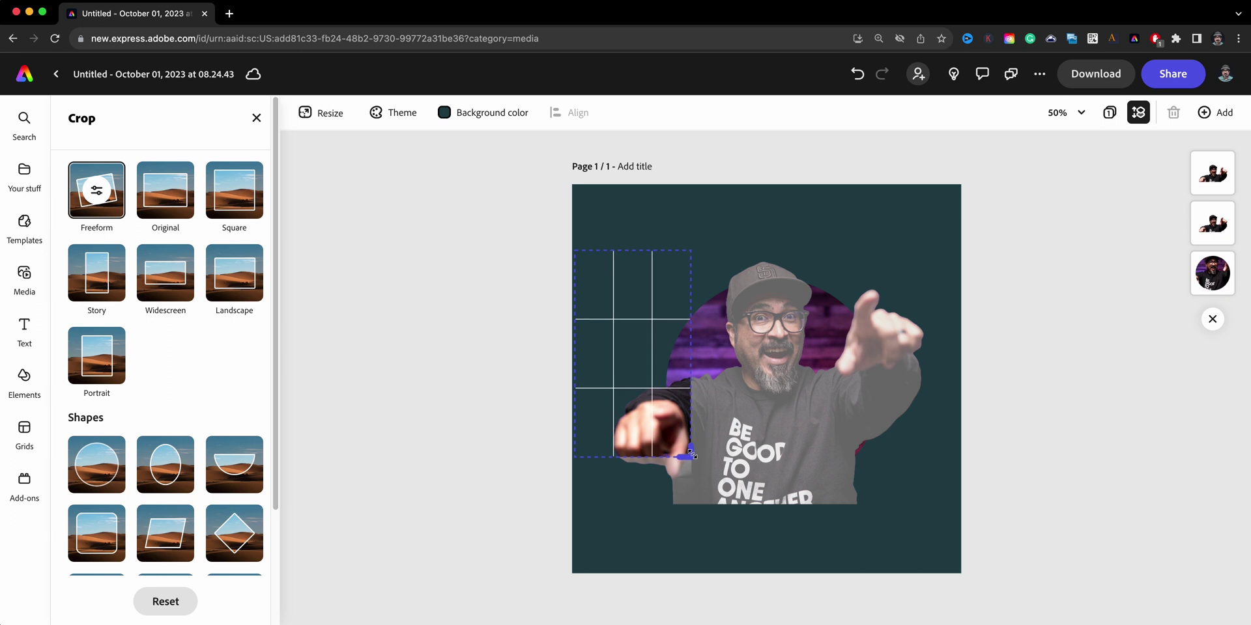
pyautogui.moveTo(576, 456); pyautogui.dragTo(581, 479)
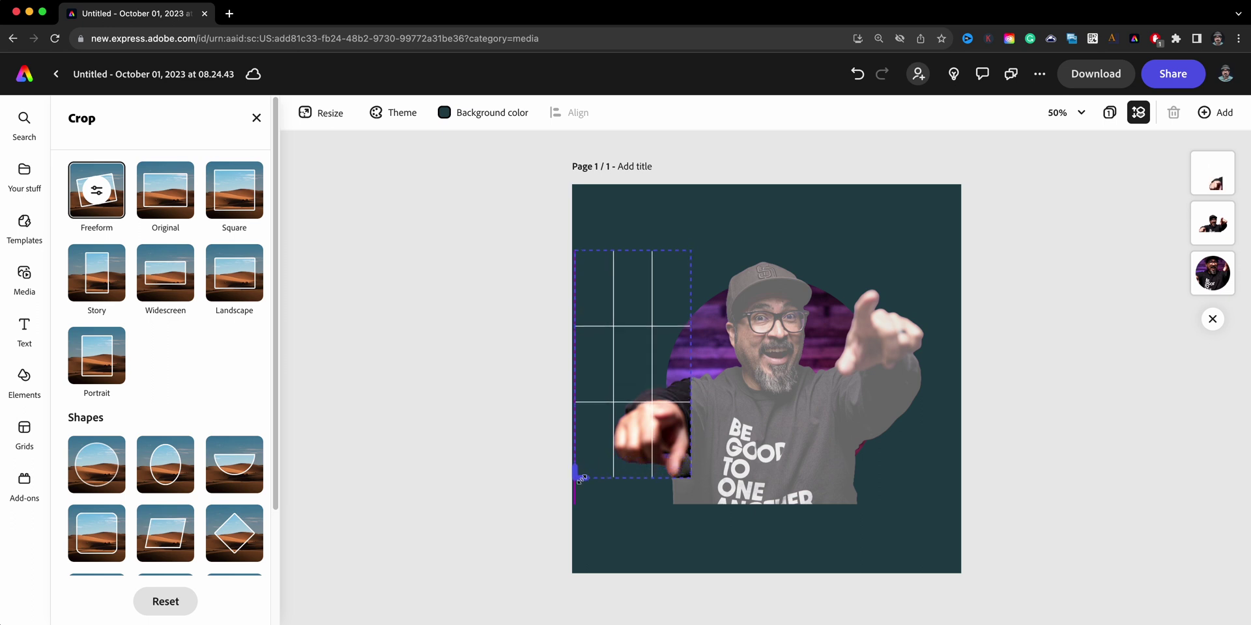
pyautogui.click(997, 451)
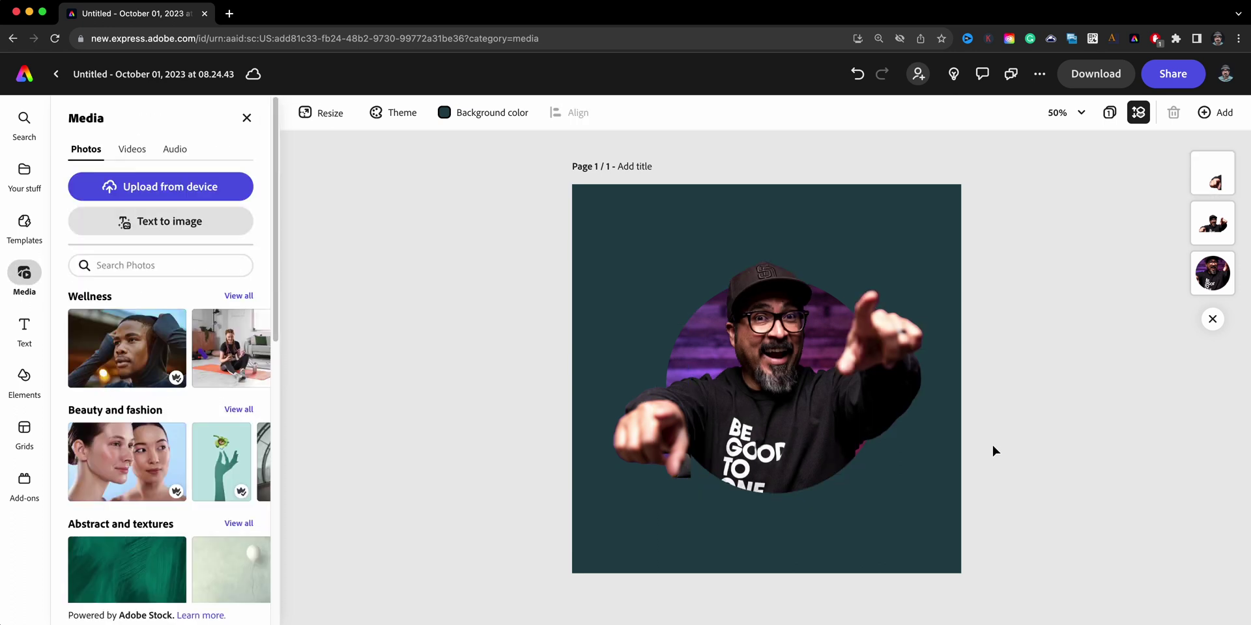
pyautogui.hotkey('ctrl', '=')
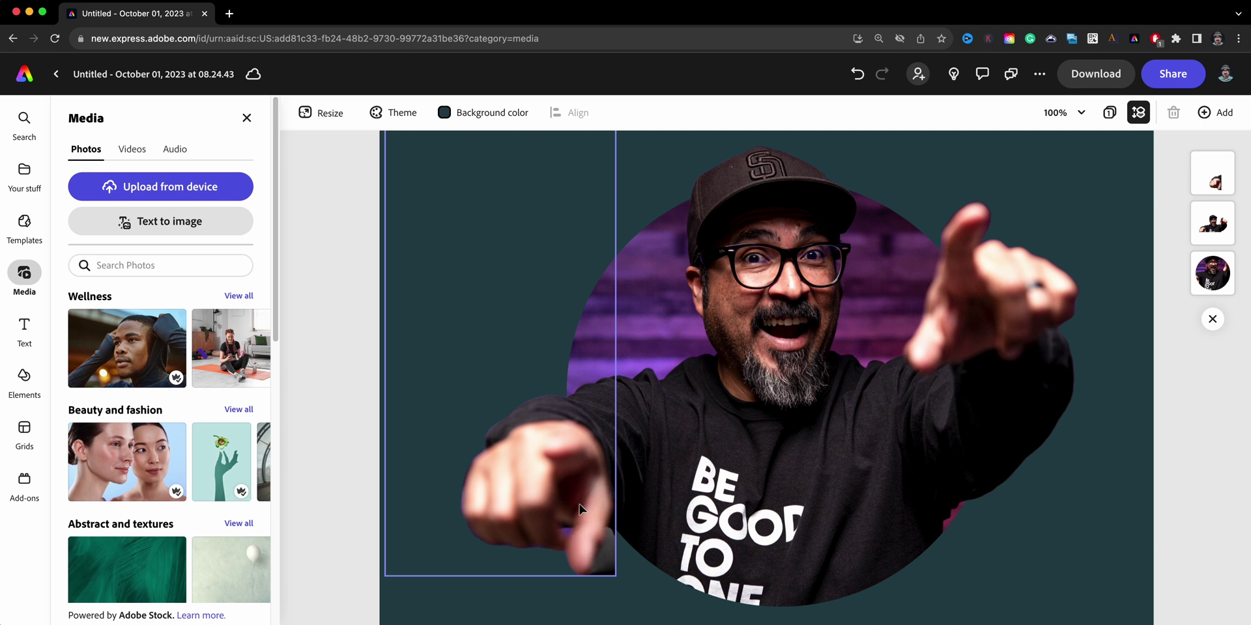
# Step: Erase the leftover patch beside the fingertip with a size-8 Quick selection brush
pyautogui.click(548, 479)
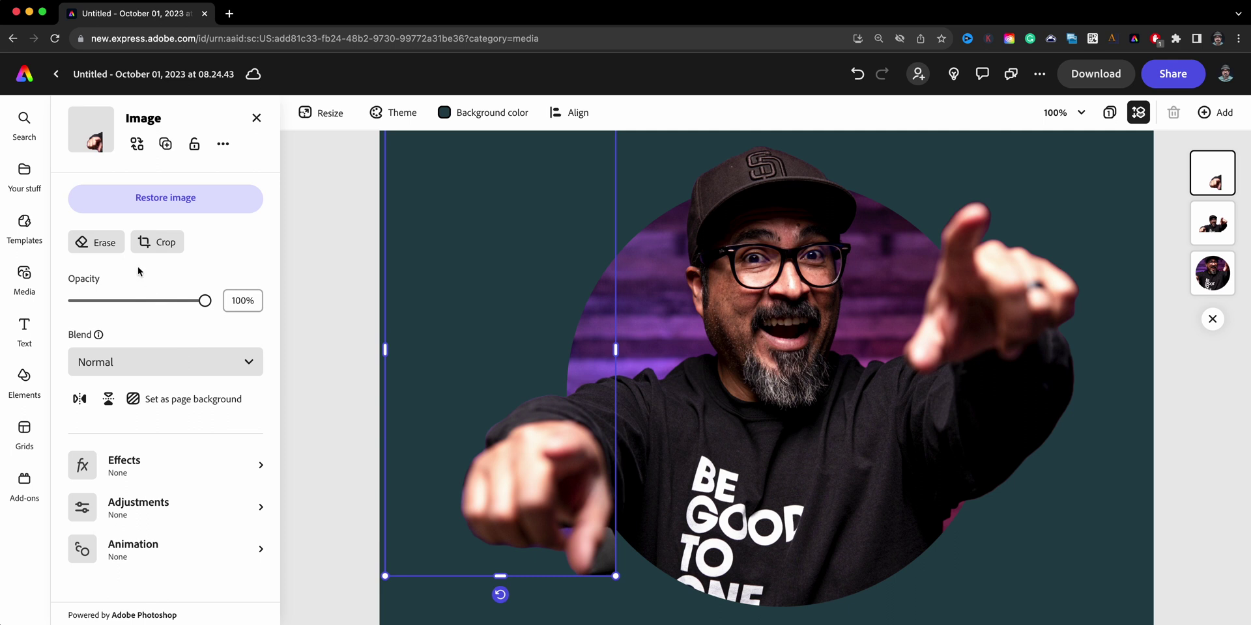
pyautogui.click(97, 242)
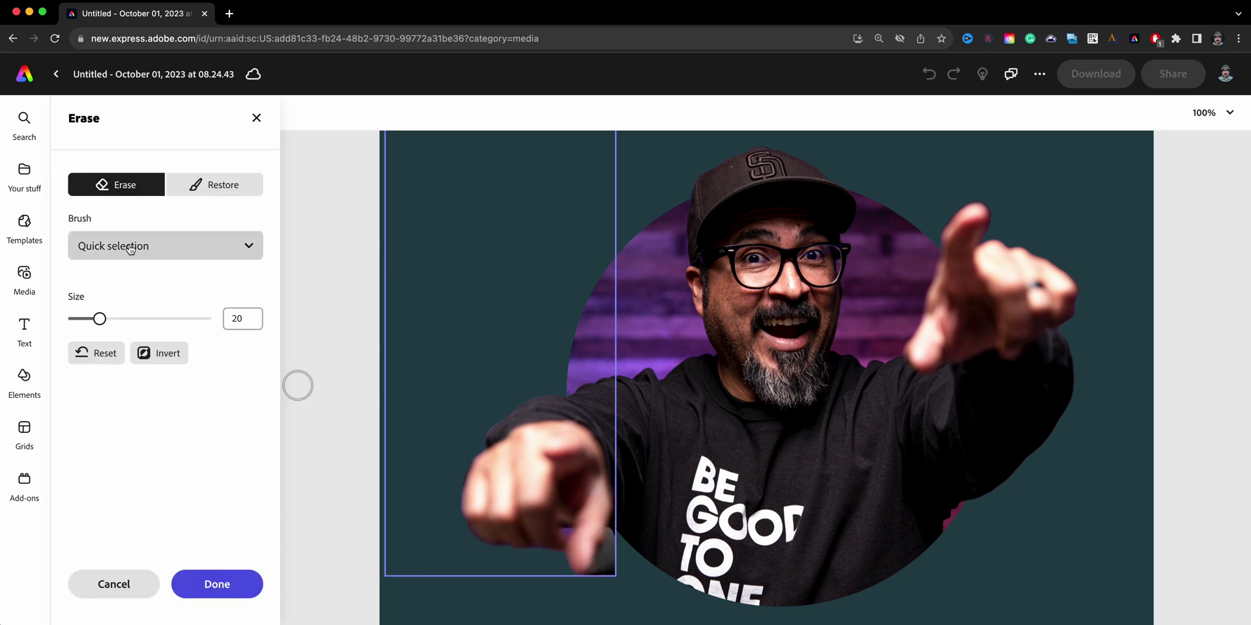
pyautogui.click(131, 251)
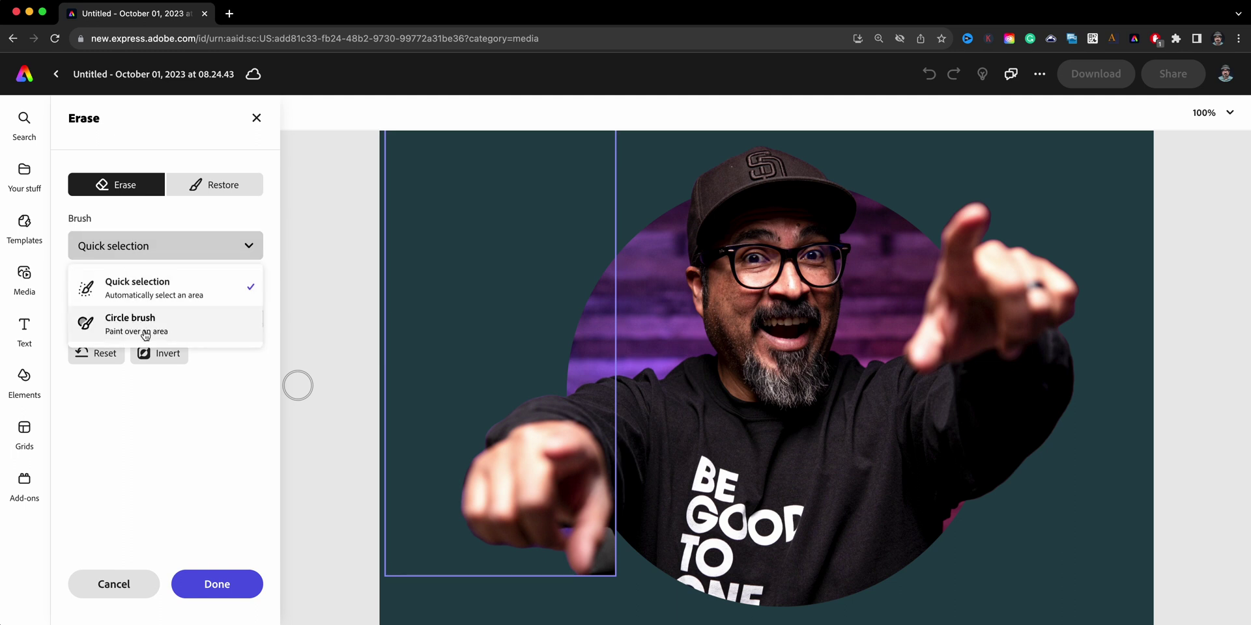
pyautogui.click(157, 246)
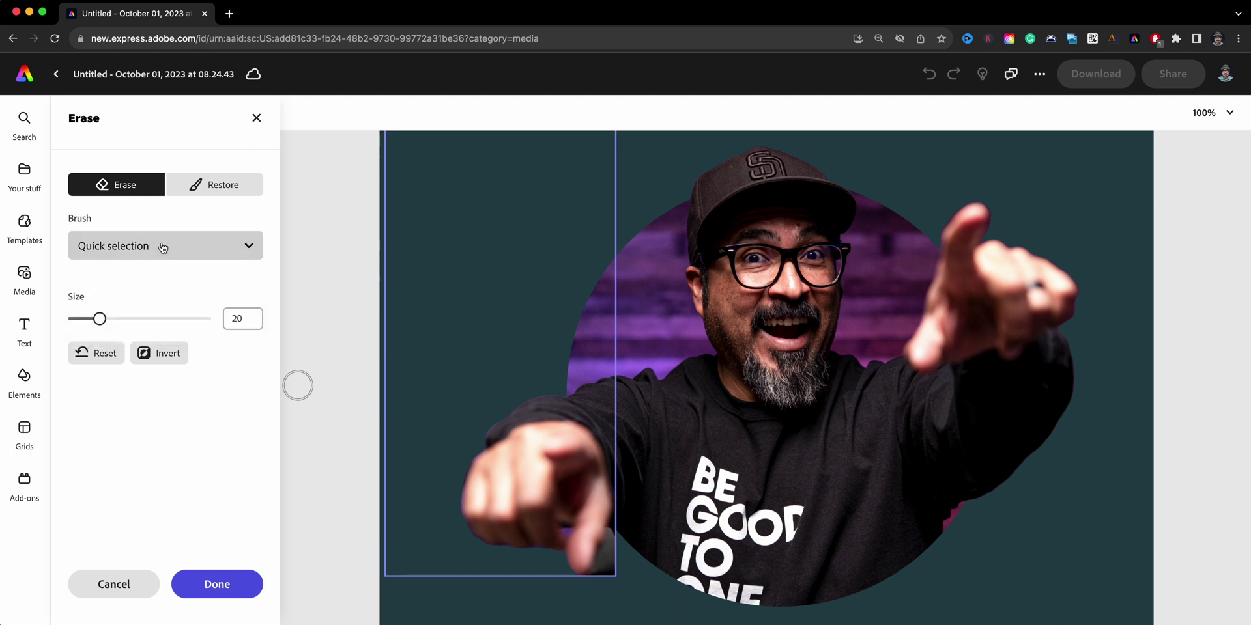
pyautogui.moveTo(103, 319); pyautogui.dragTo(84, 319)
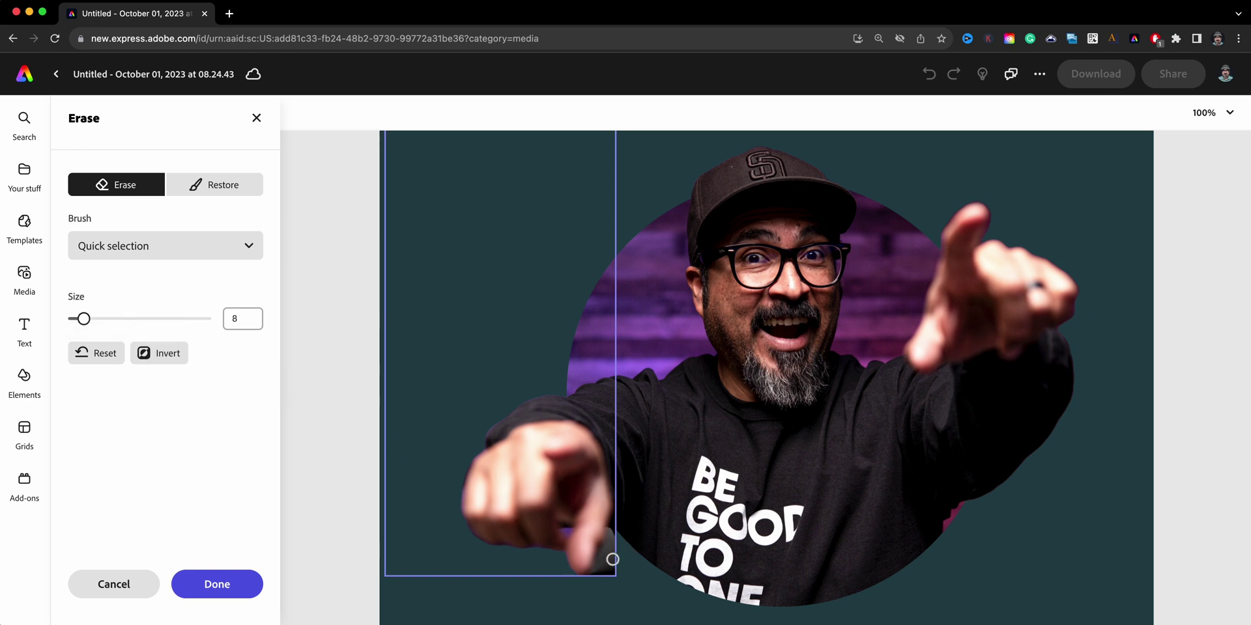
pyautogui.moveTo(611, 555); pyautogui.dragTo(609, 558)
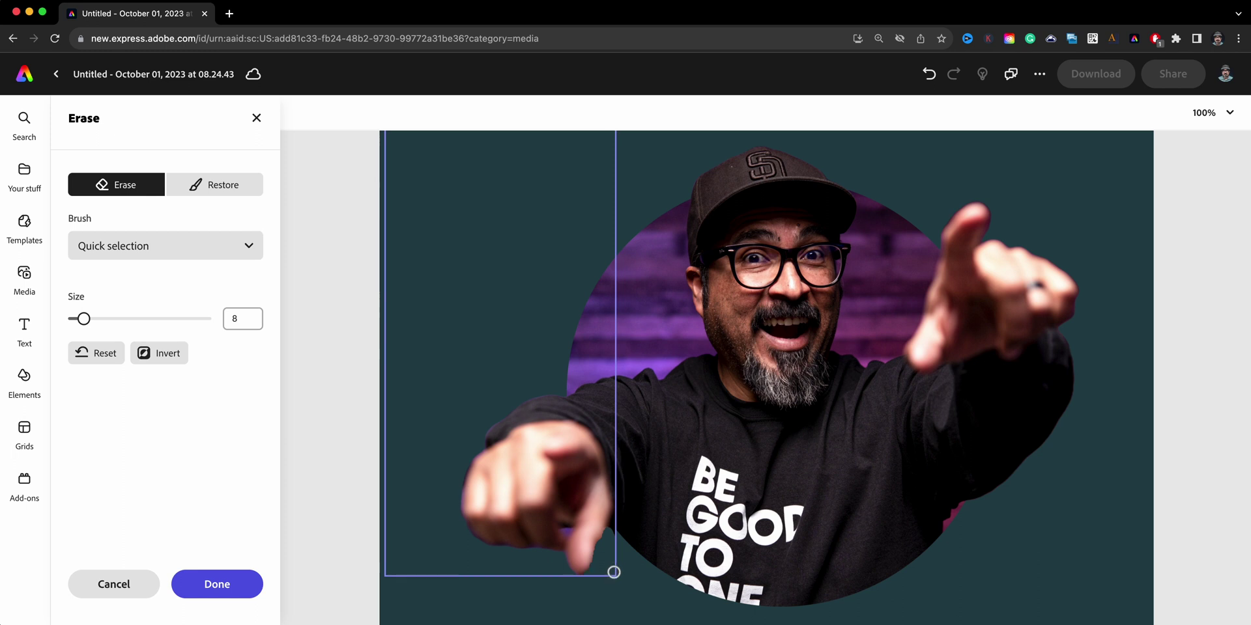
pyautogui.click(234, 582)
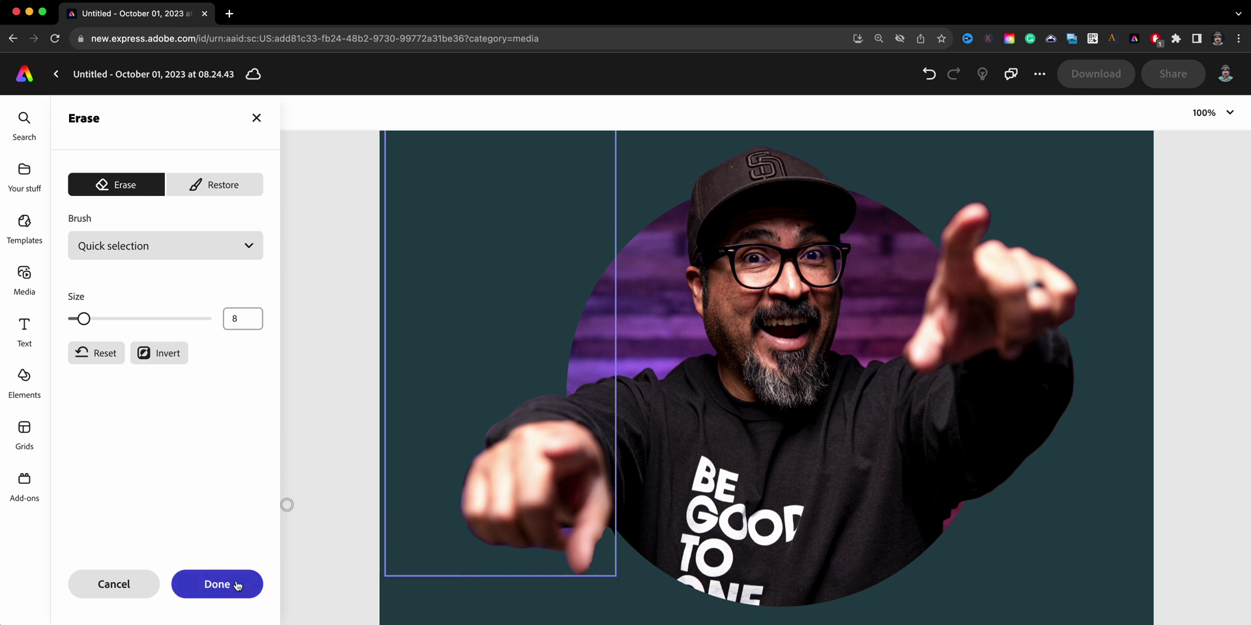
pyautogui.click(333, 521)
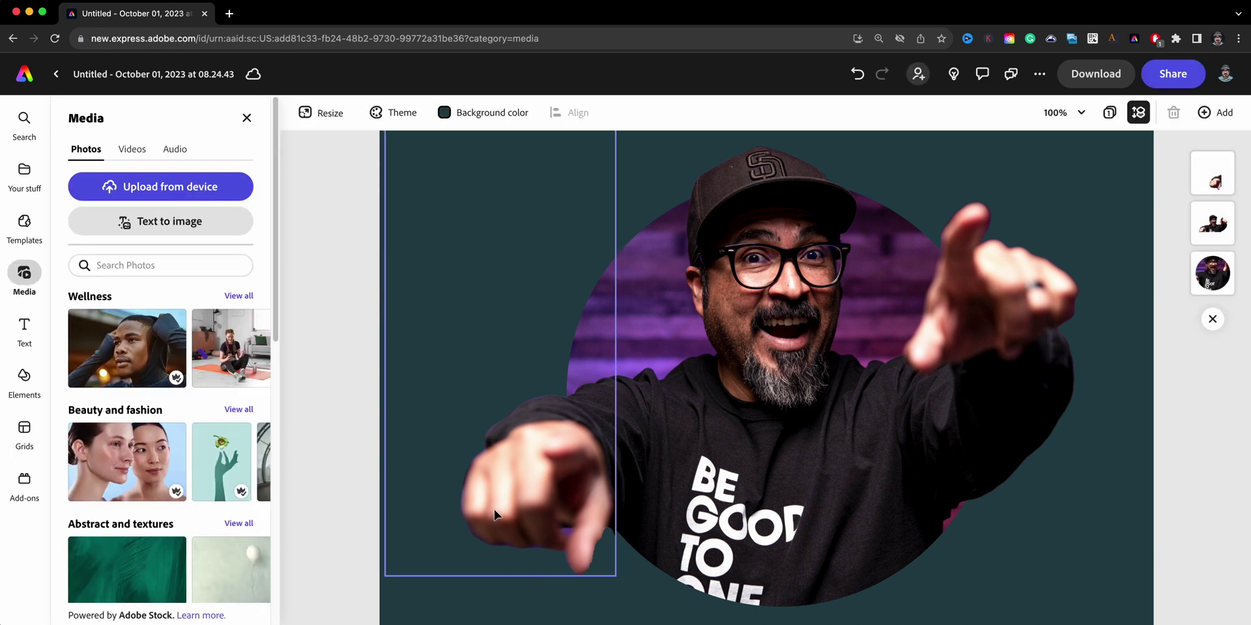
# Step: Zoom in to 200% on the pointing hand and reselect the hand copy
pyautogui.press('super+minus')
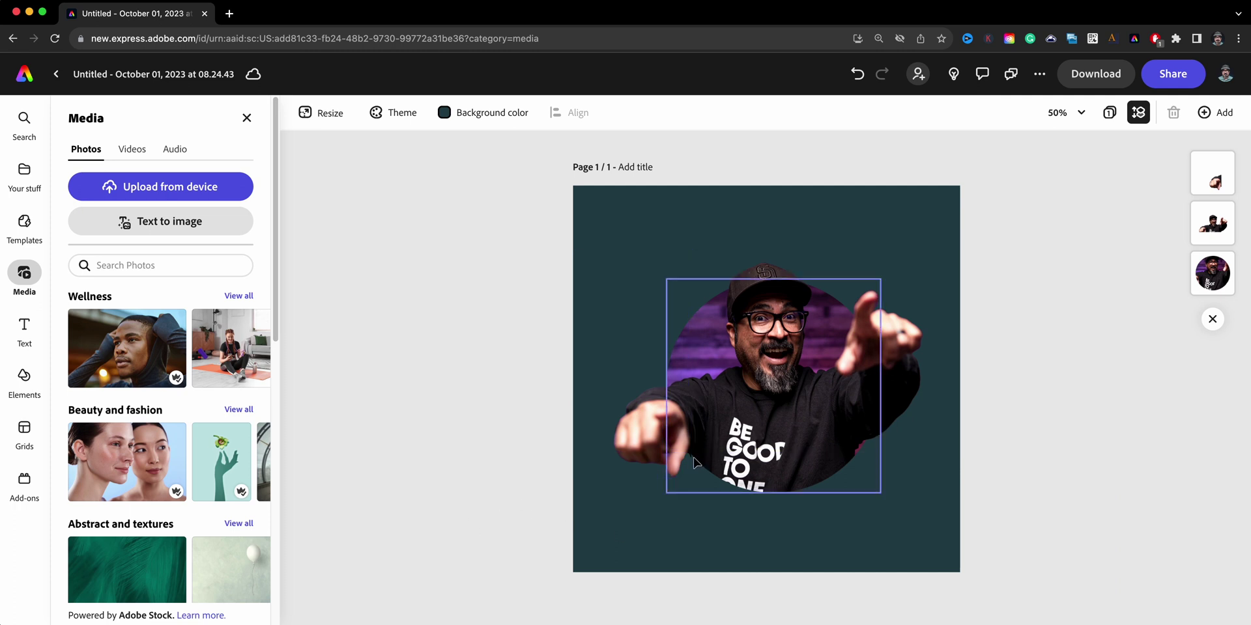
pyautogui.press('super+equal')
pyautogui.press('super+equal')
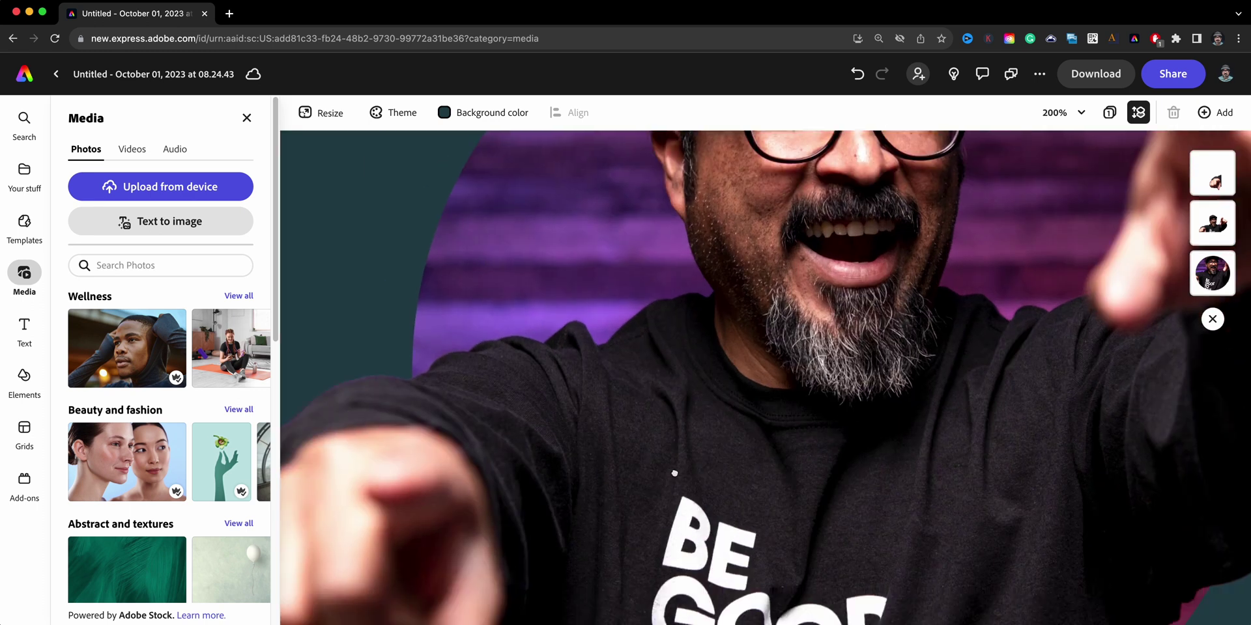
pyautogui.scroll(-5, 625, 502)
pyautogui.hscroll(-3, 625, 502)
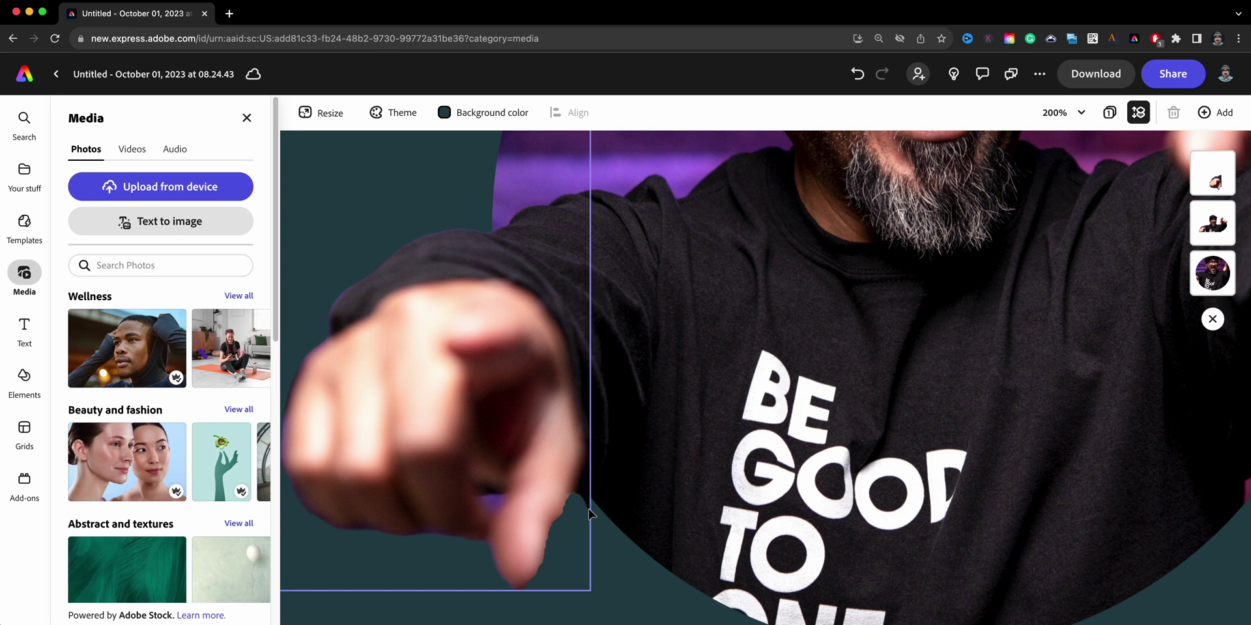
pyautogui.click(527, 473)
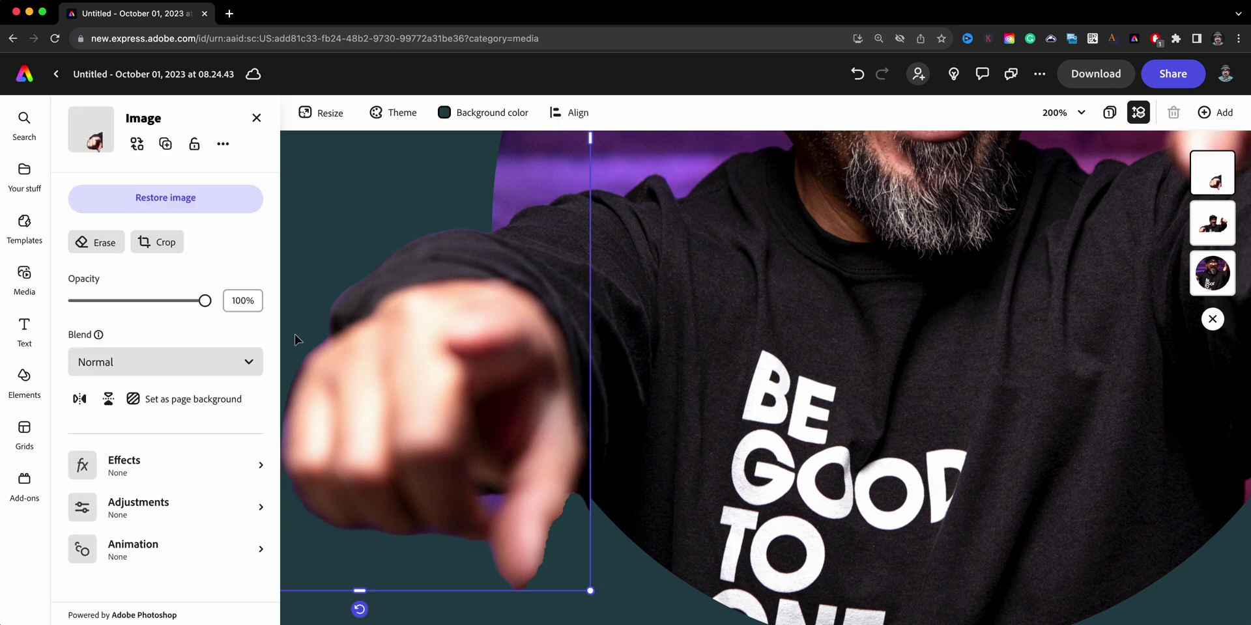
pyautogui.click(98, 243)
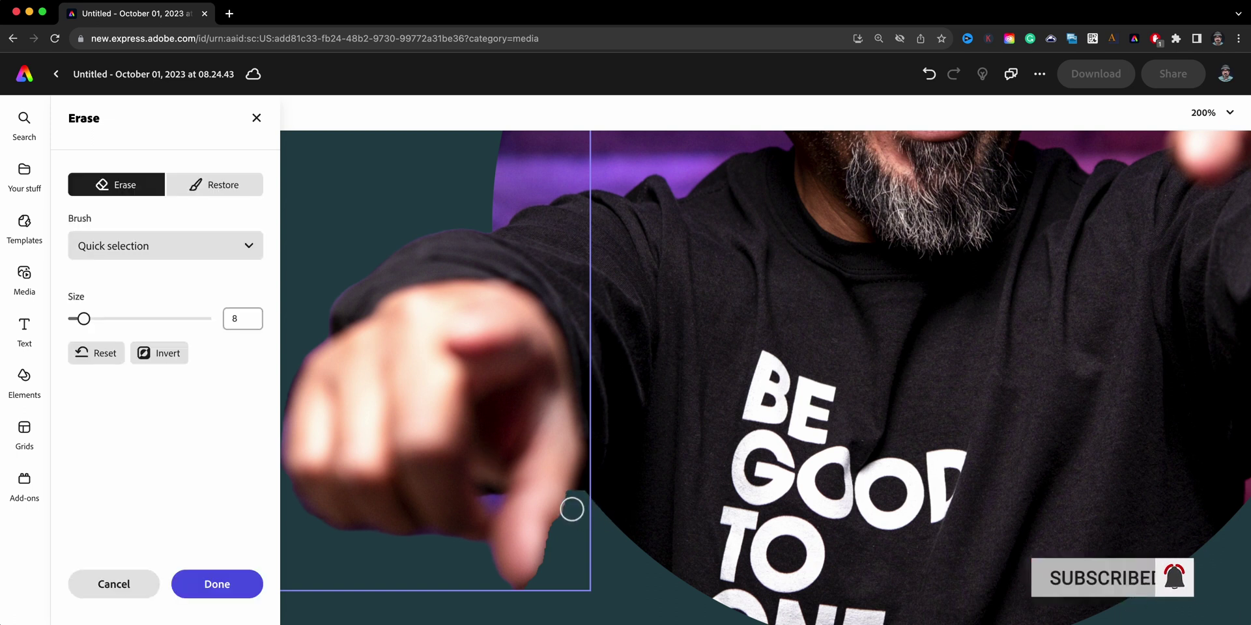
# Step: Undo the stray erase stroke and clean the hand's edge with a small round brush
pyautogui.hotkey('ctrl', 'z')
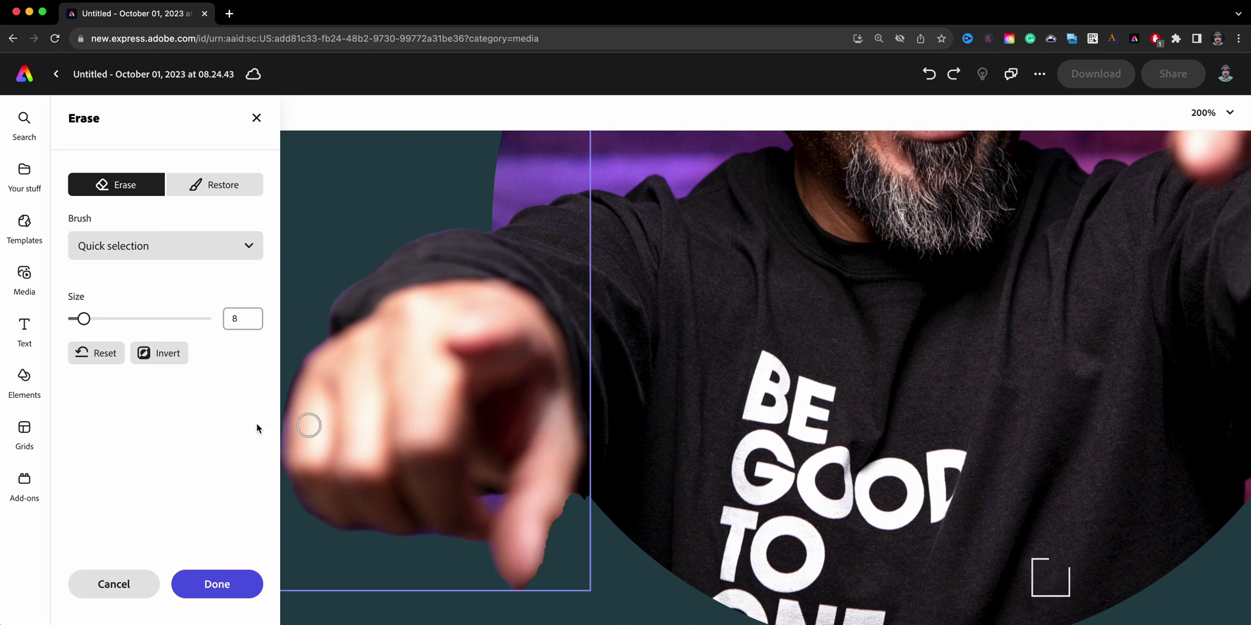
pyautogui.click(143, 249)
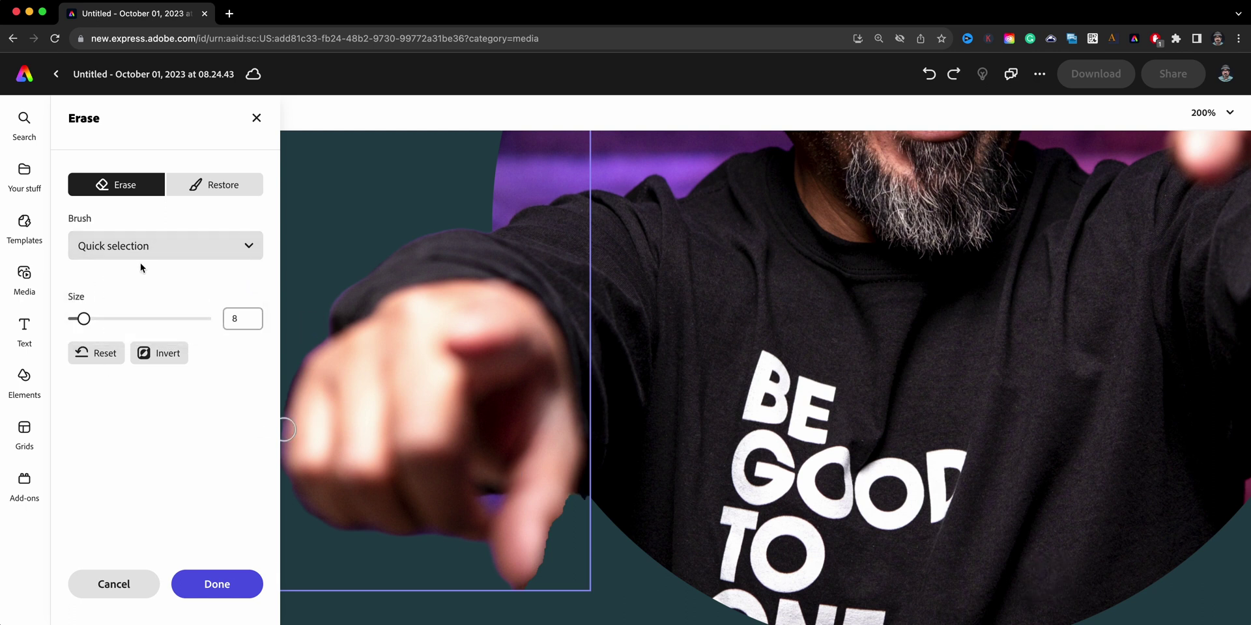
pyautogui.click(142, 247)
pyautogui.click(131, 319)
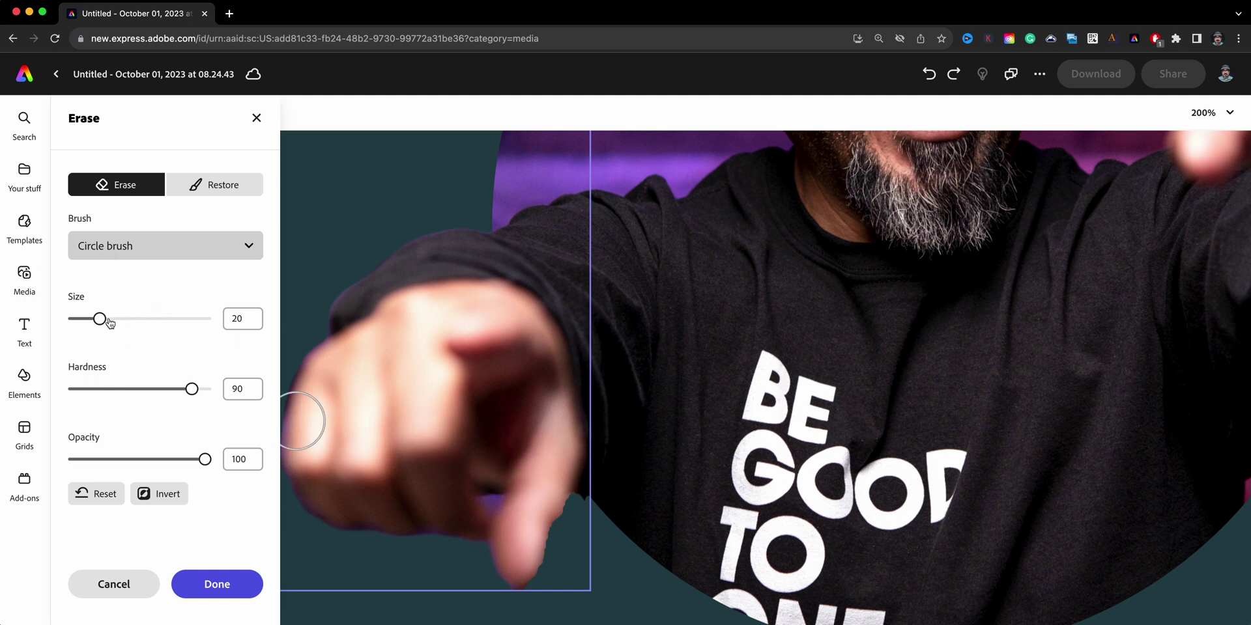
pyautogui.moveTo(100, 318); pyautogui.dragTo(76, 319)
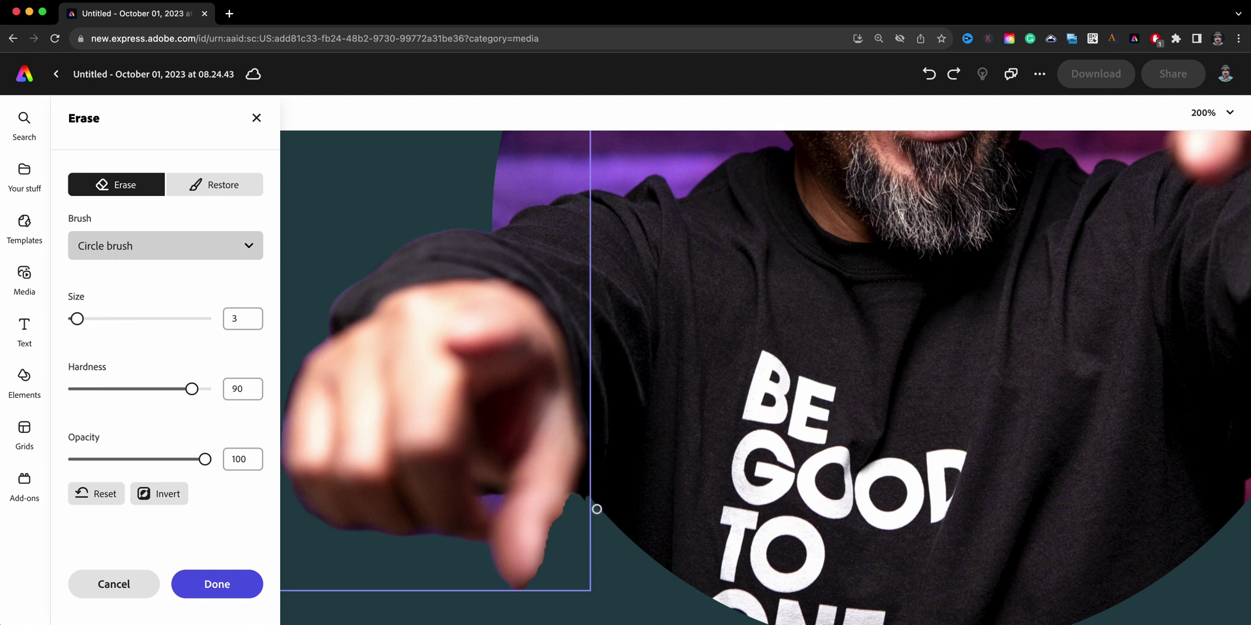
pyautogui.click(584, 498)
pyautogui.click(210, 584)
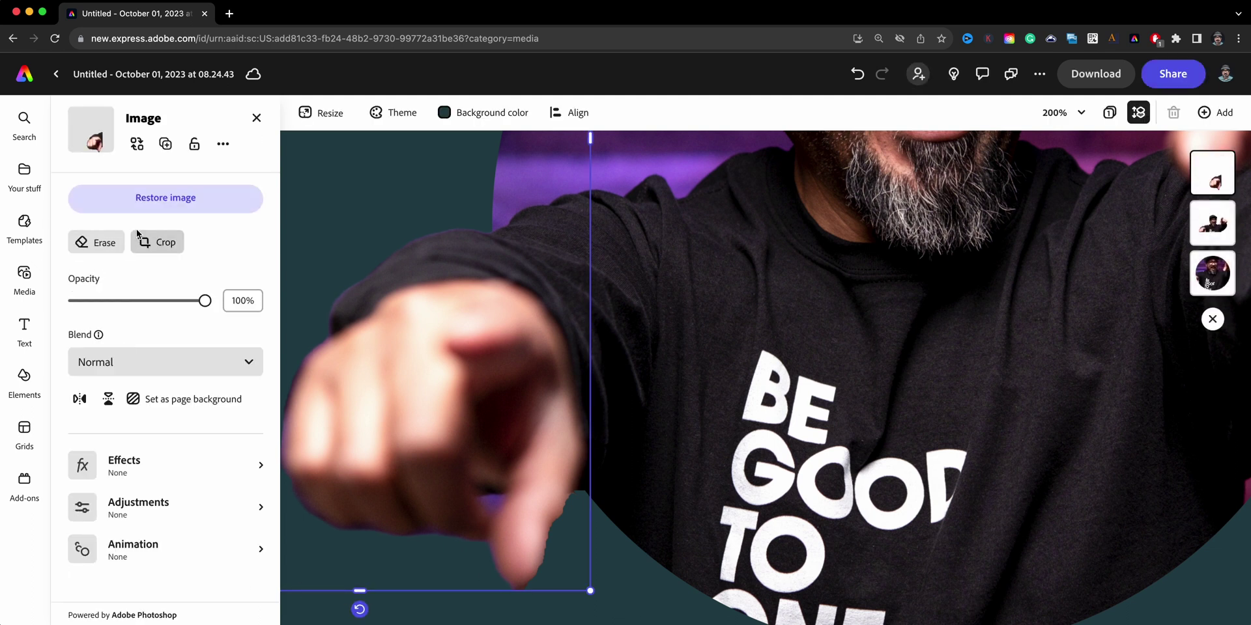
# Step: Erase the remaining background beside the fingertip using a smaller quick-selection brush
pyautogui.click(112, 254)
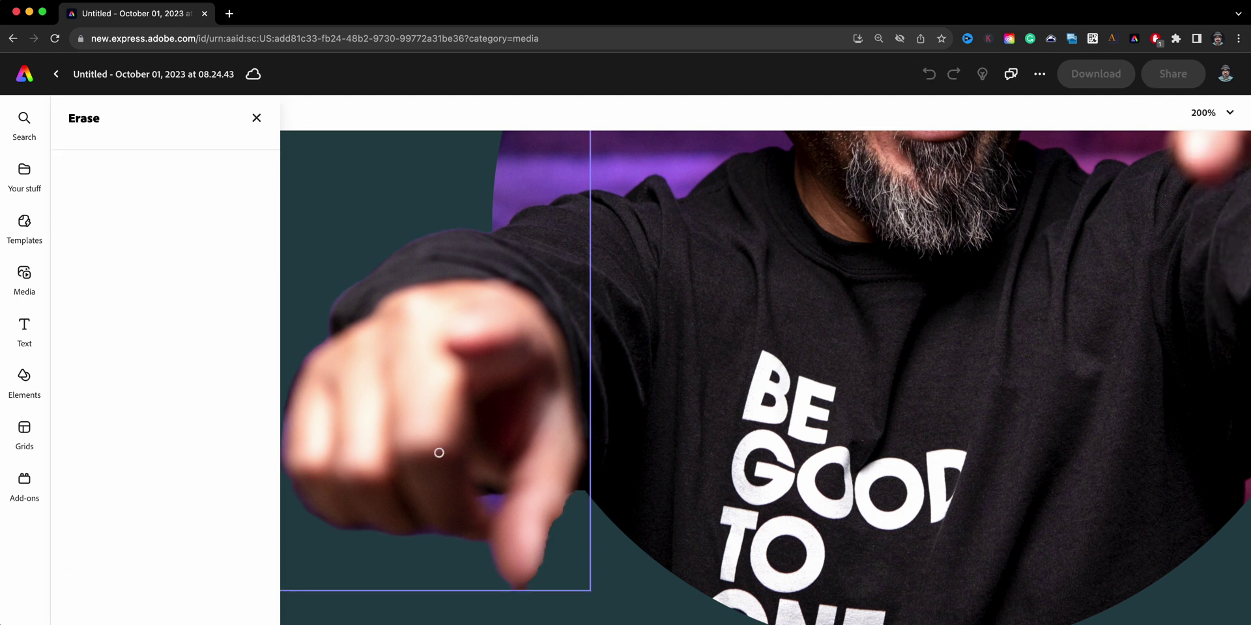
pyautogui.click(494, 504)
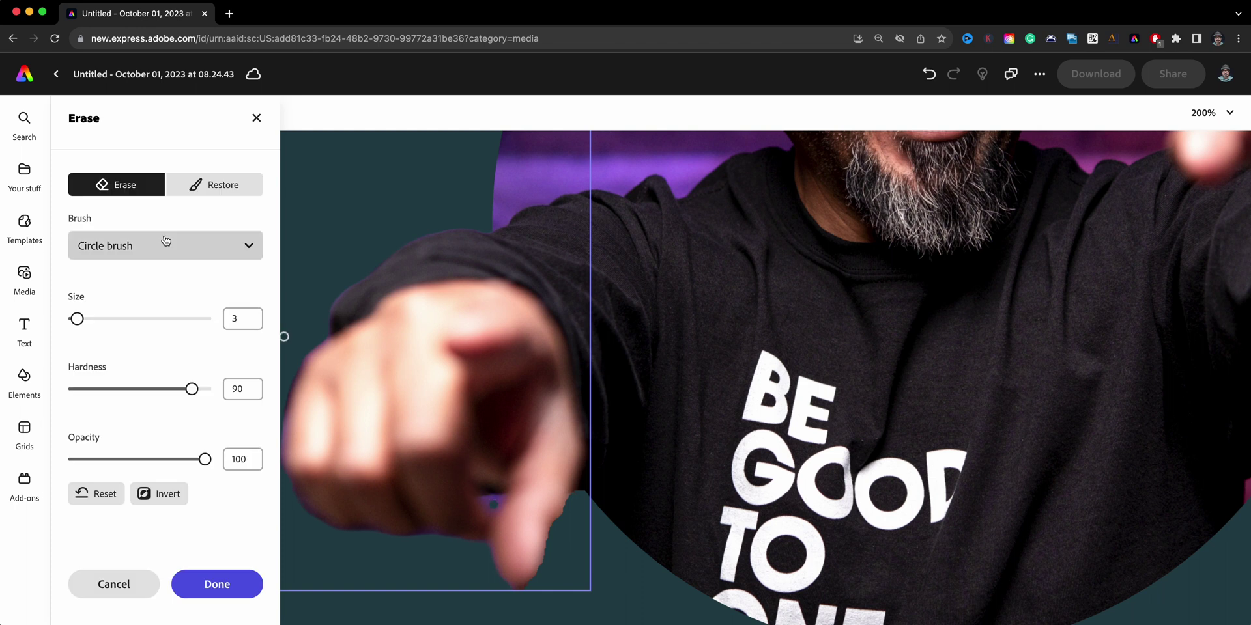
pyautogui.hotkey('ctrl', 'z')
pyautogui.click(167, 245)
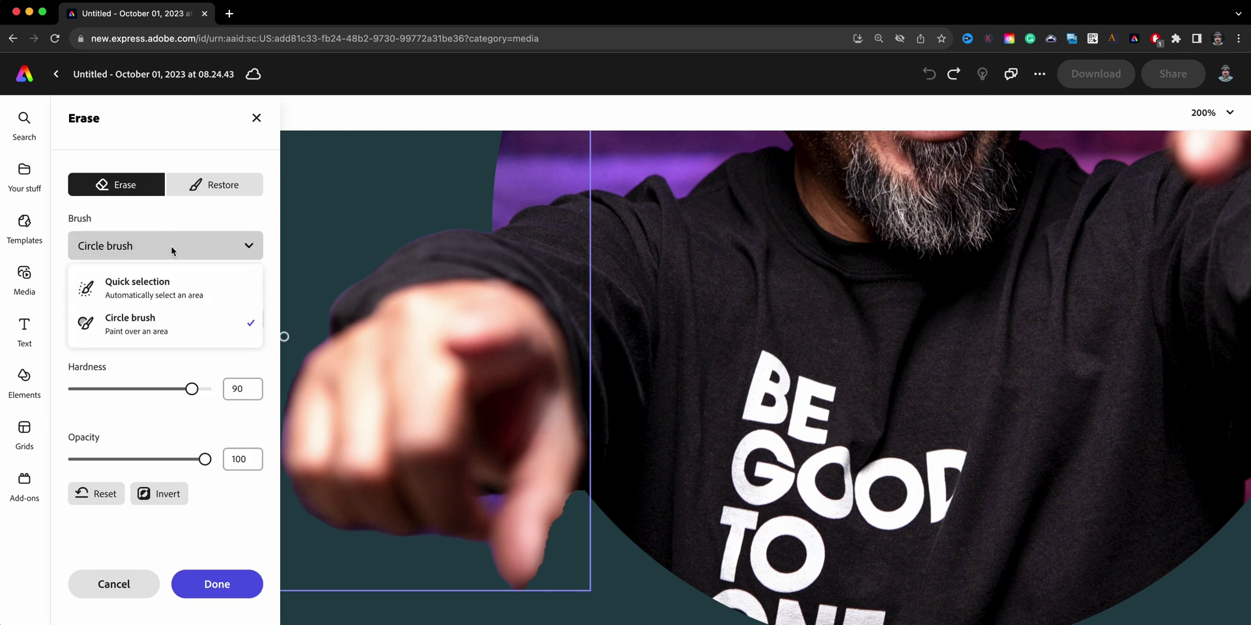
pyautogui.click(171, 279)
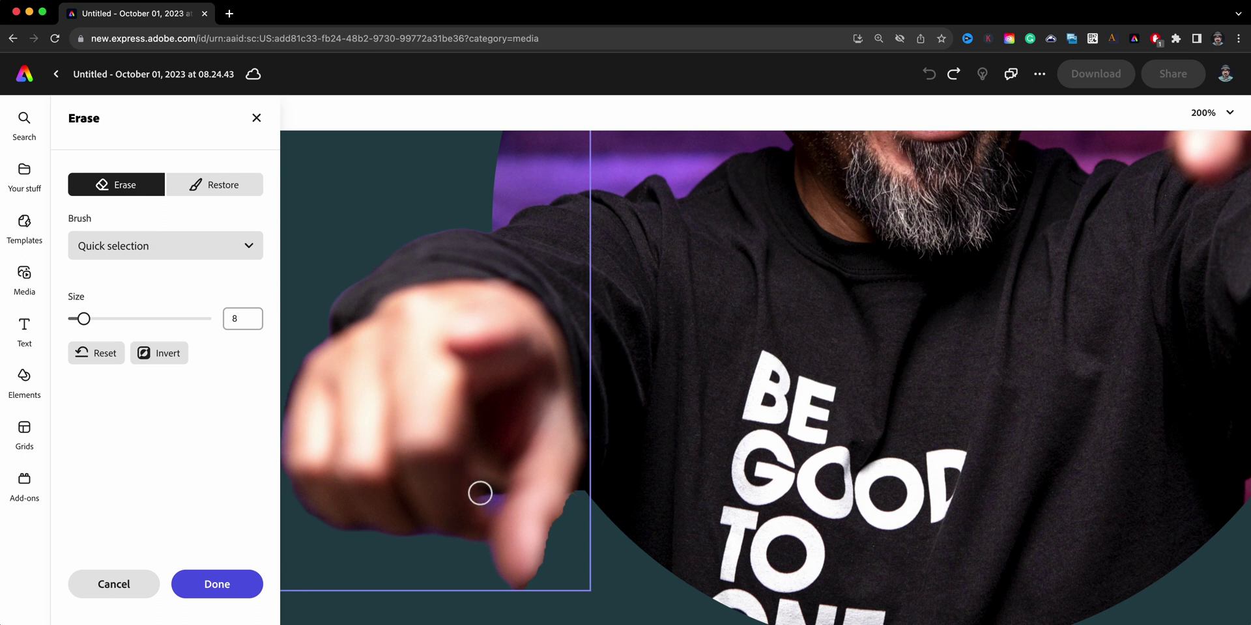
pyautogui.click(73, 319)
pyautogui.click(492, 503)
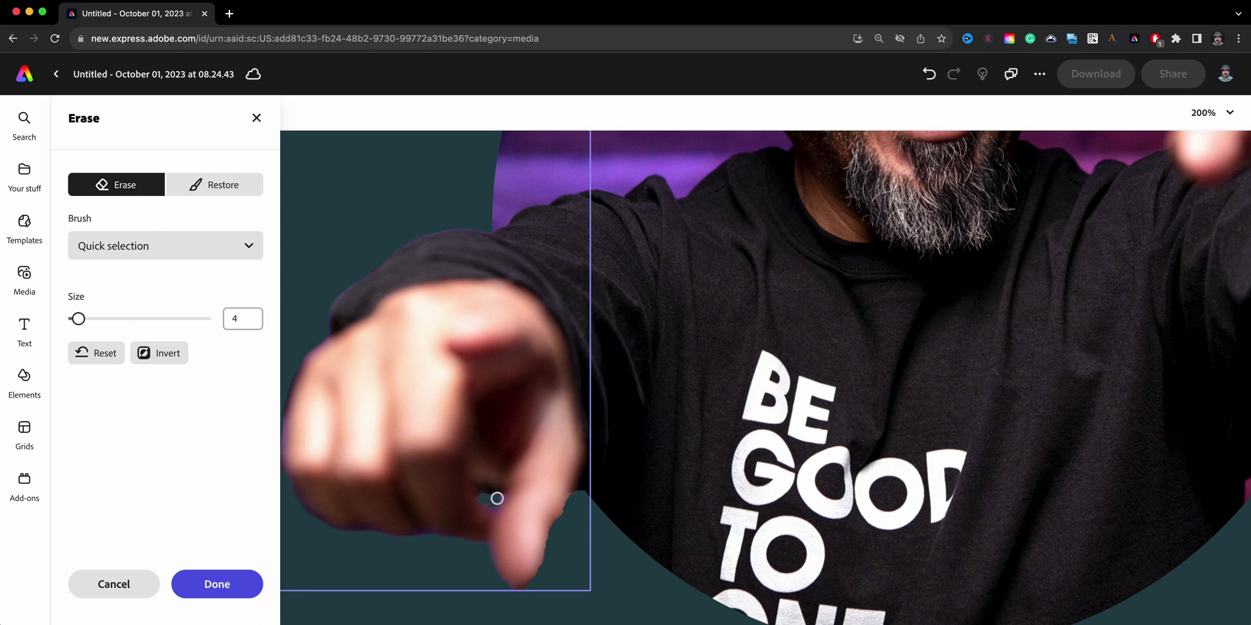
pyautogui.click(247, 593)
pyautogui.scroll(-1, 455, 558)
# Step: Group the circular photo and both hand cut-outs, undoing an accidental move to keep it centred
pyautogui.scroll(-1, 455, 558)
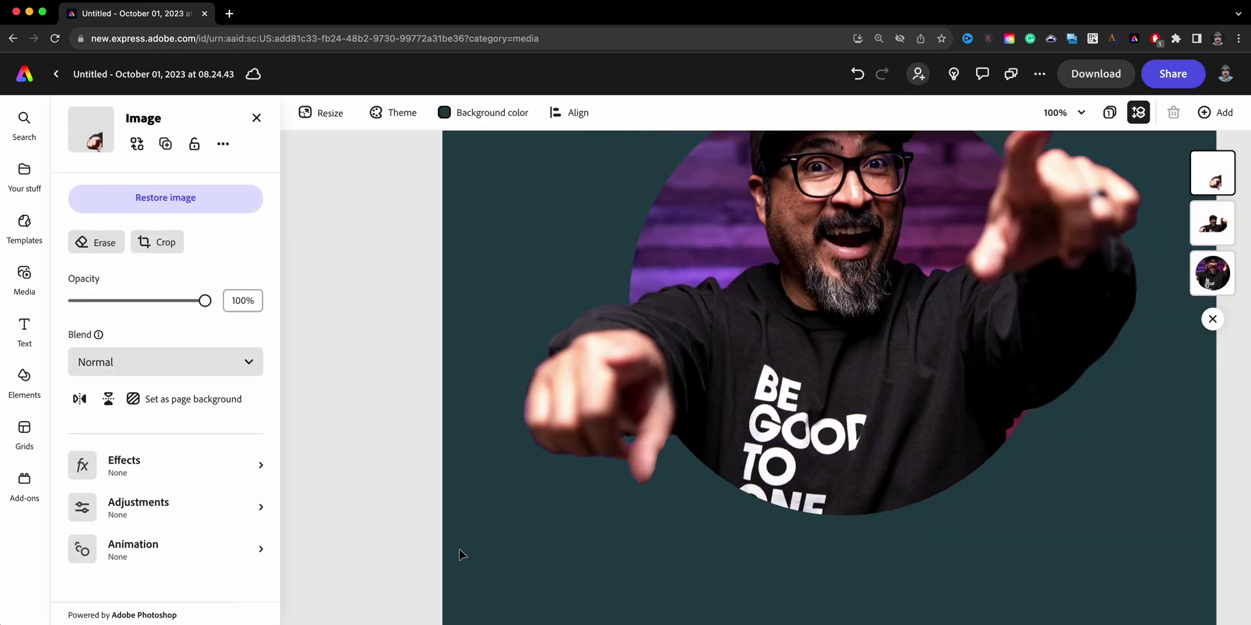
pyautogui.scroll(-1, 683, 572)
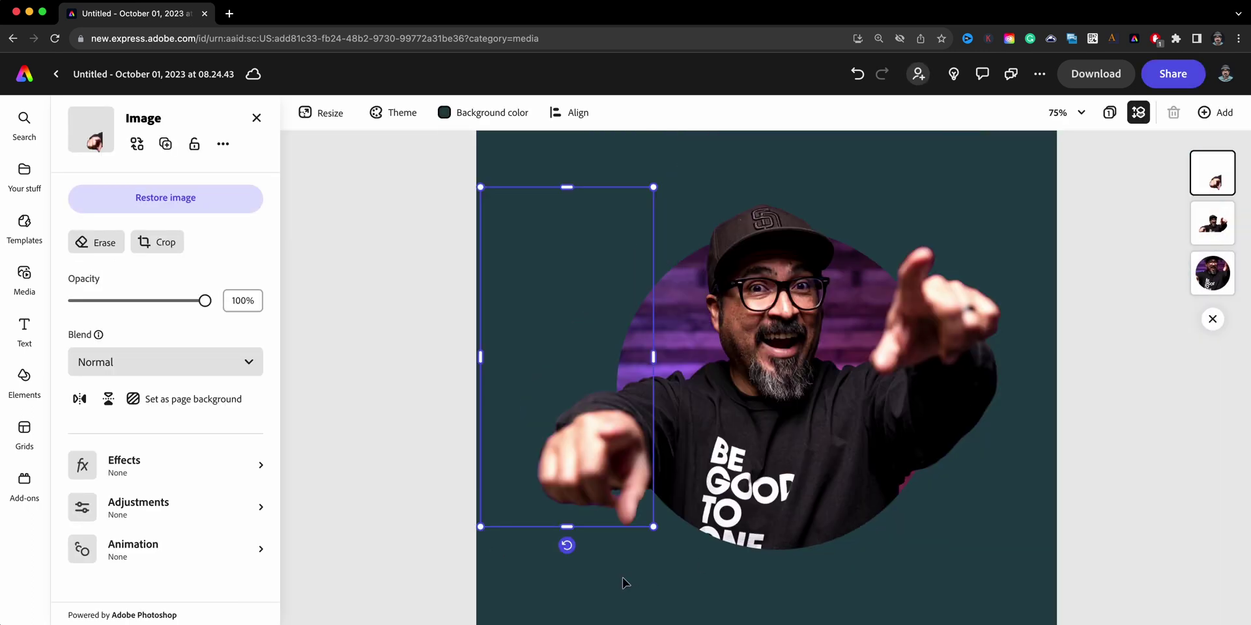
pyautogui.click(404, 559)
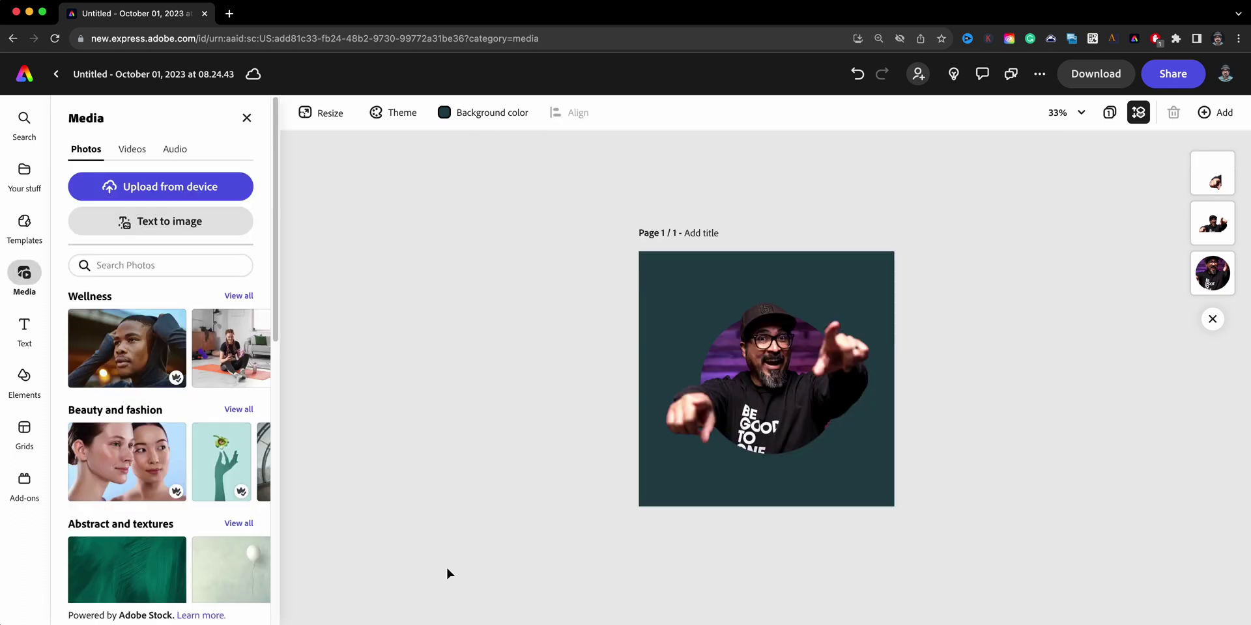
pyautogui.scroll(2, 446, 566)
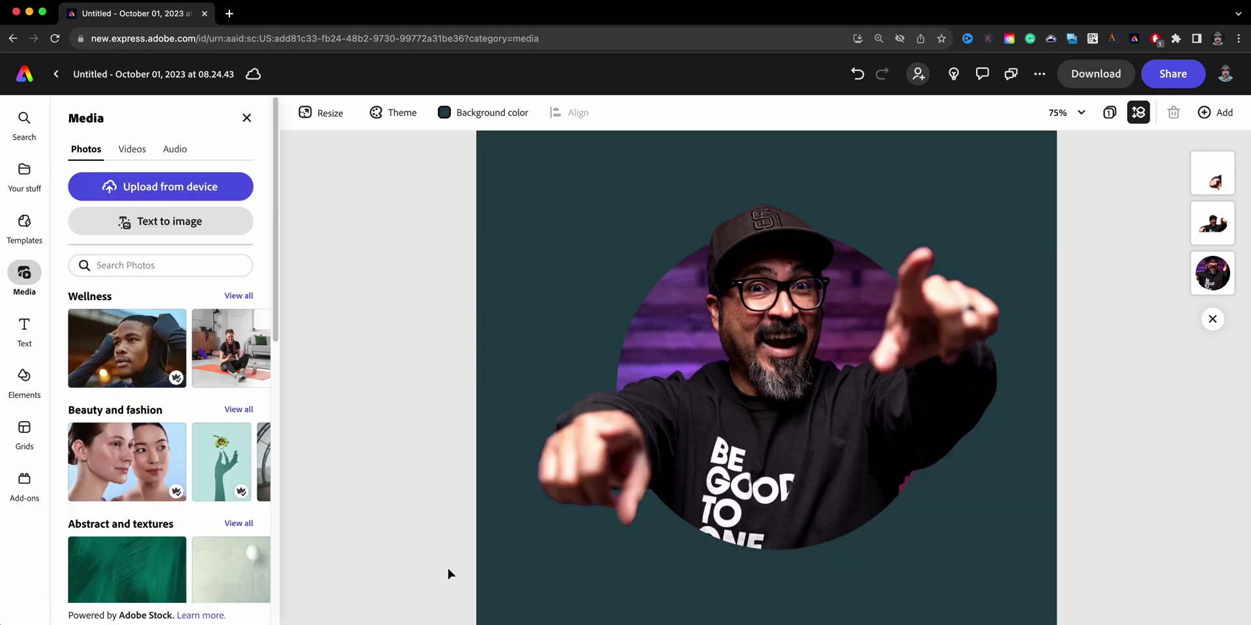
pyautogui.scroll(-2, 449, 568)
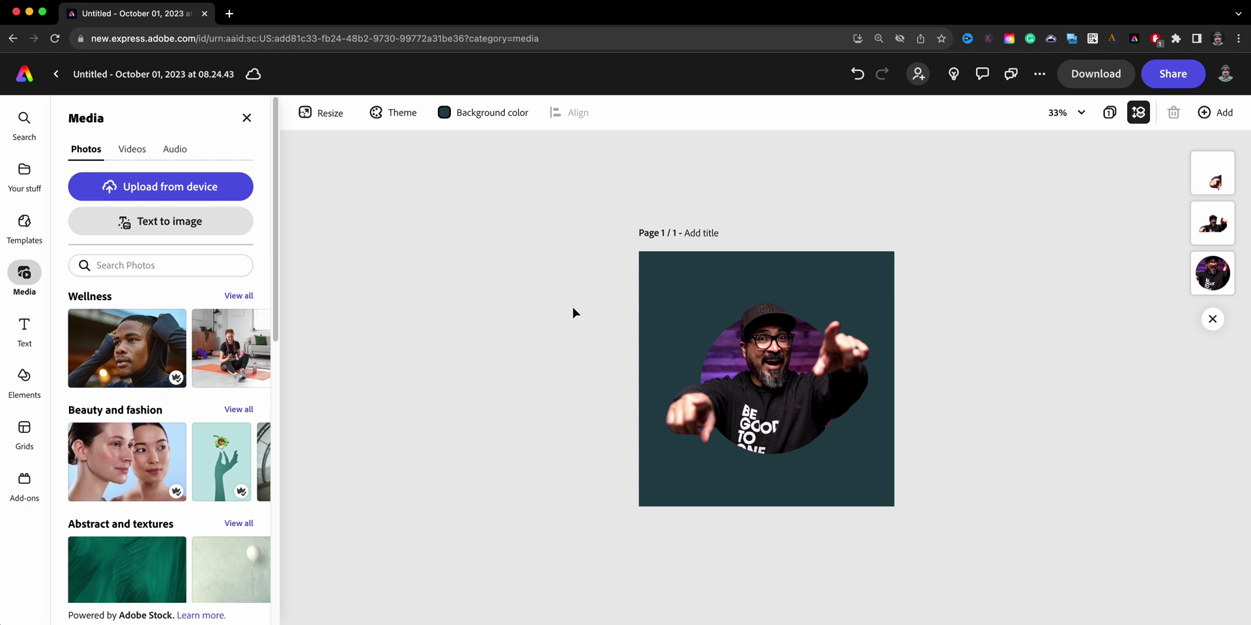
pyautogui.moveTo(572, 308); pyautogui.dragTo(910, 428)
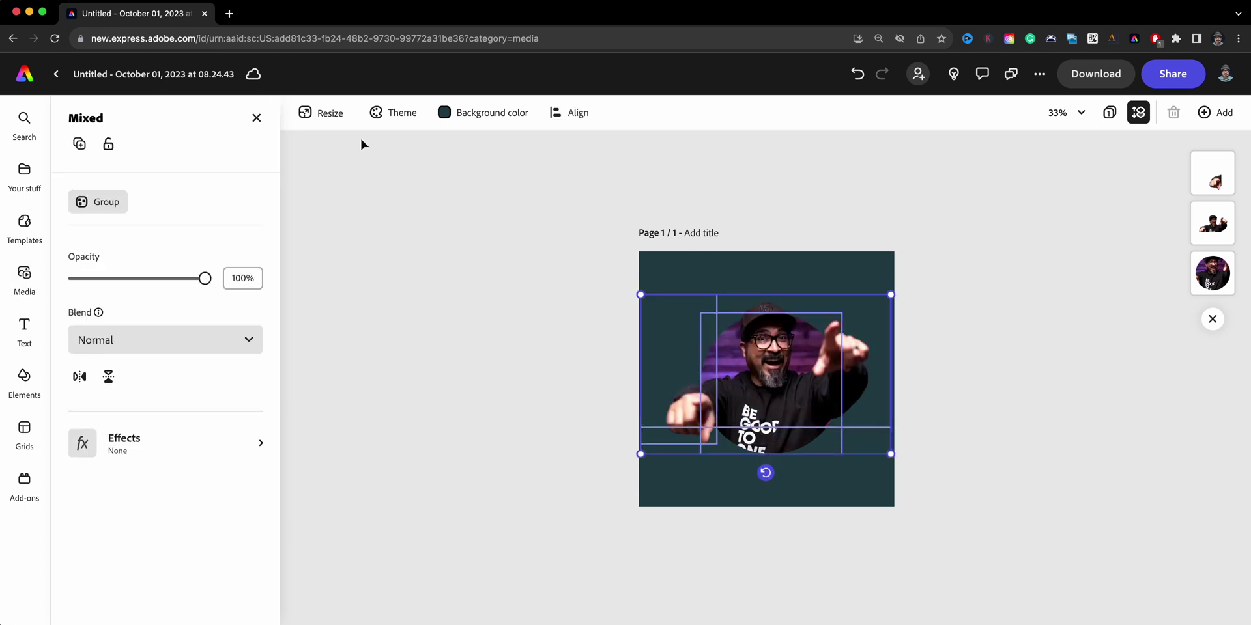
pyautogui.click(98, 201)
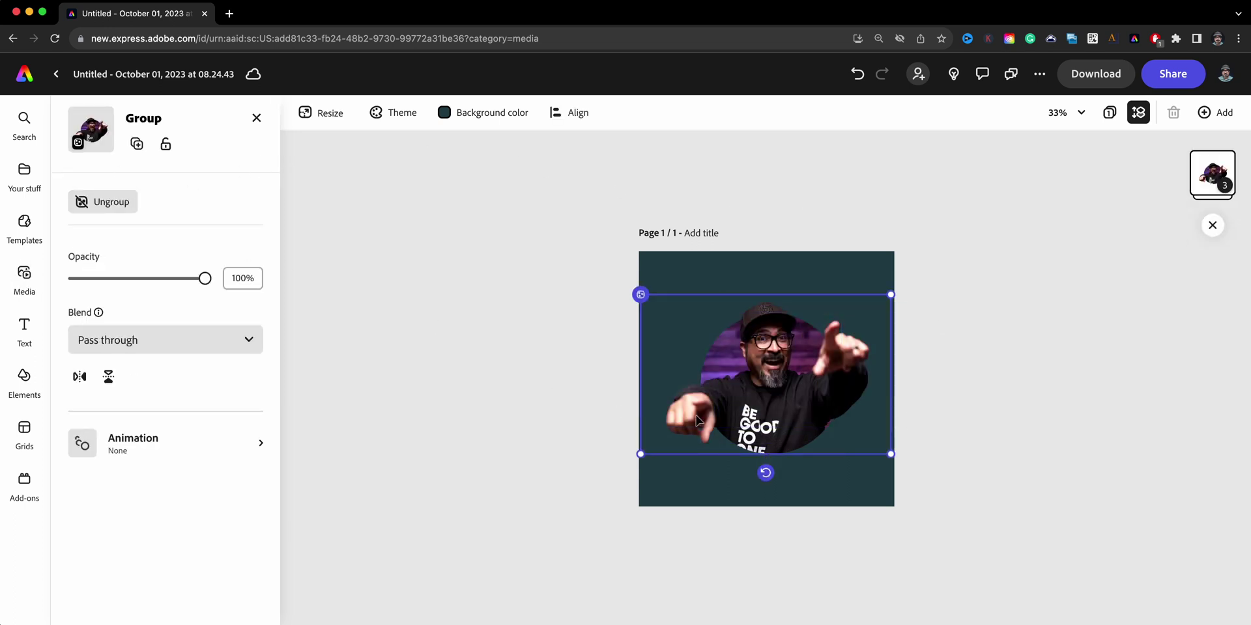
pyautogui.moveTo(730, 414); pyautogui.dragTo(609, 402)
pyautogui.hotkey('ctrl', 'z')
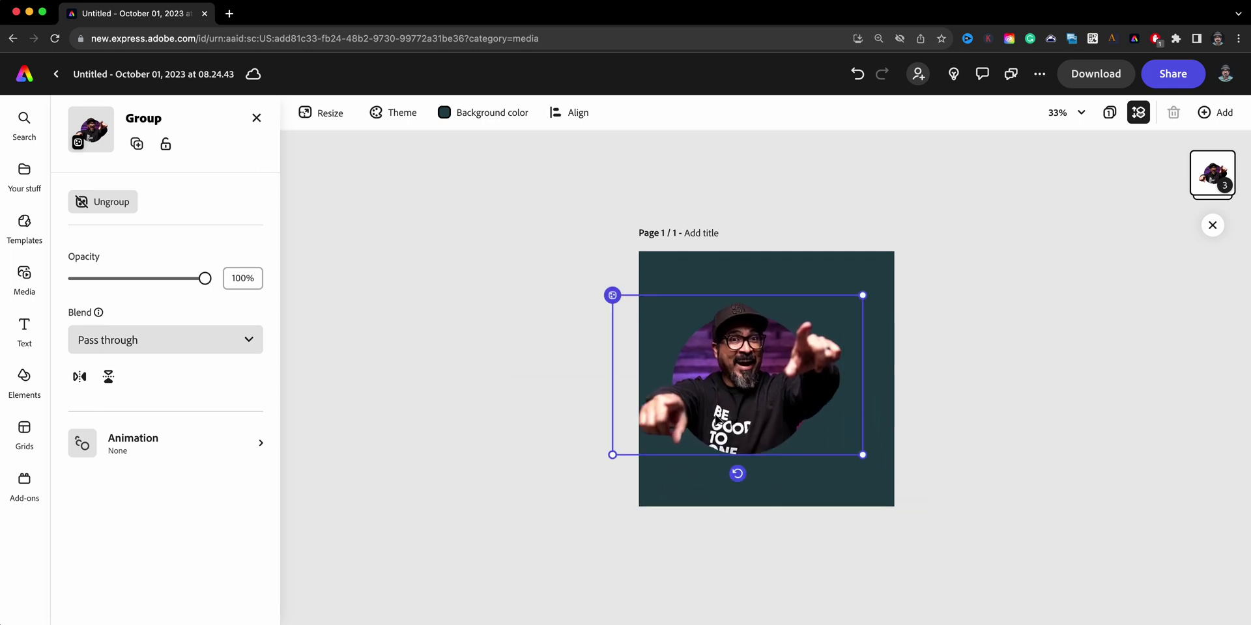
pyautogui.click(470, 432)
# Step: Add a circle shape, resize it over the photo, and fill it white
pyautogui.click(16, 394)
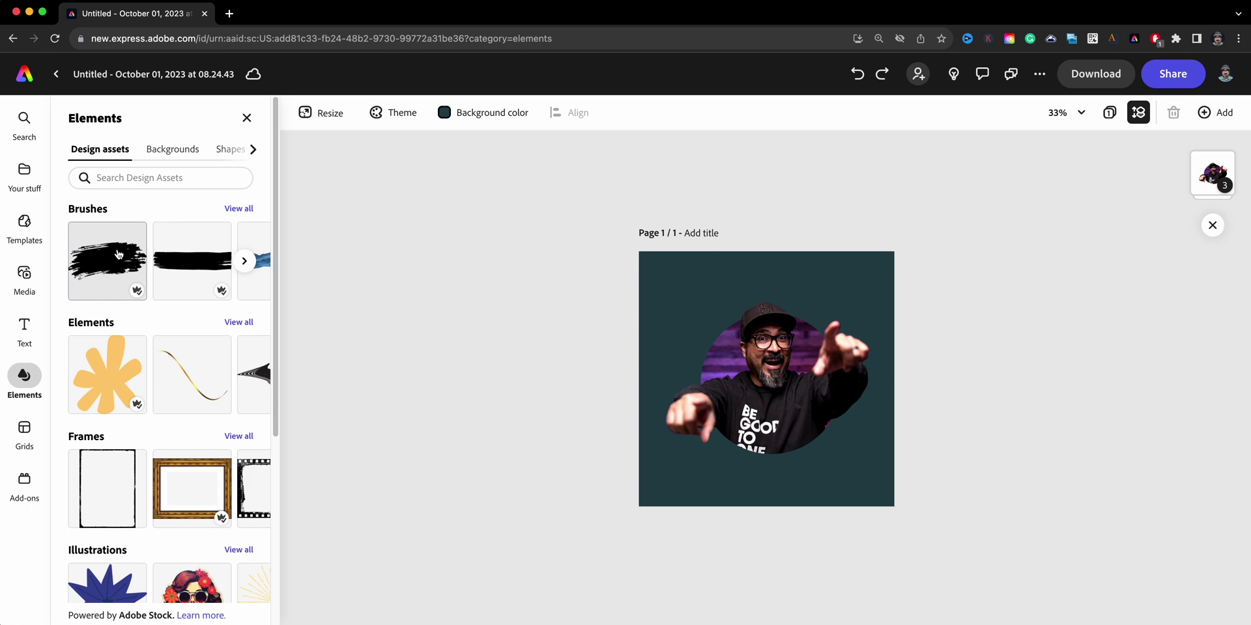
pyautogui.click(222, 150)
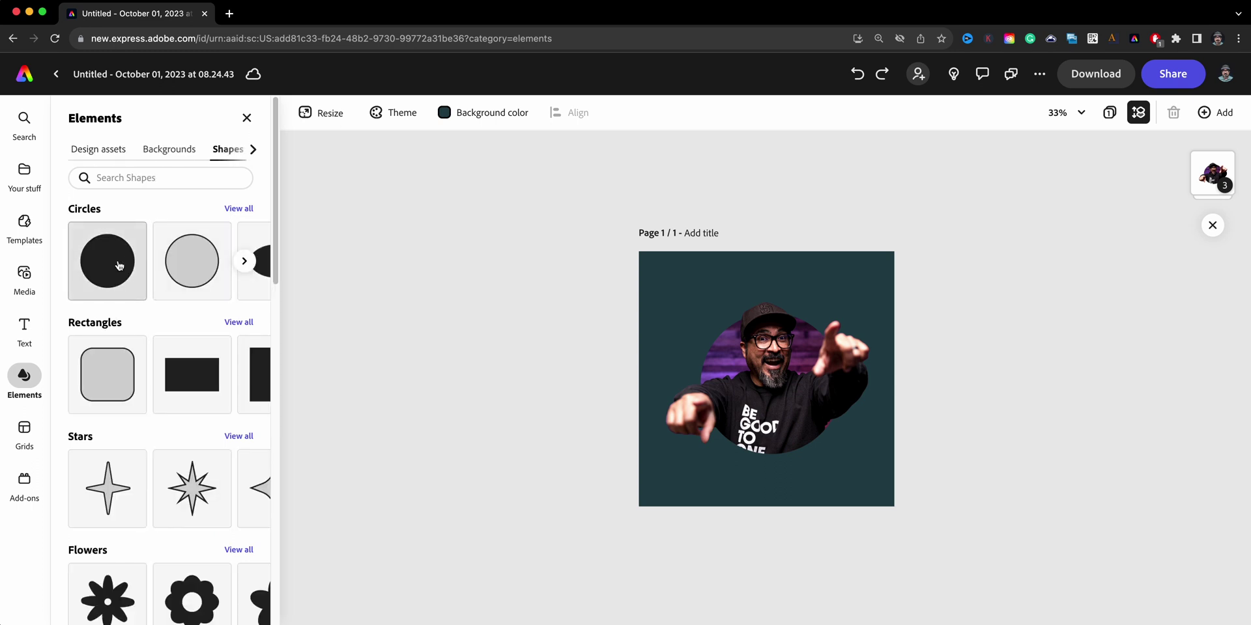
pyautogui.click(126, 261)
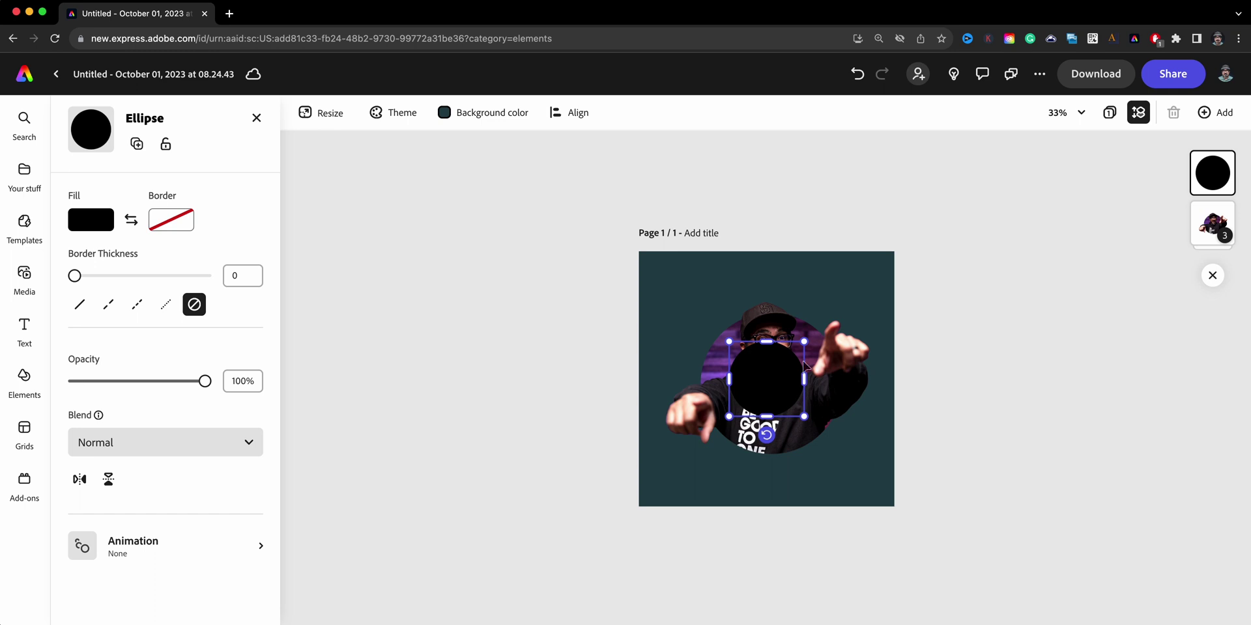
pyautogui.press('alt')
pyautogui.moveTo(804, 340); pyautogui.dragTo(842, 306)
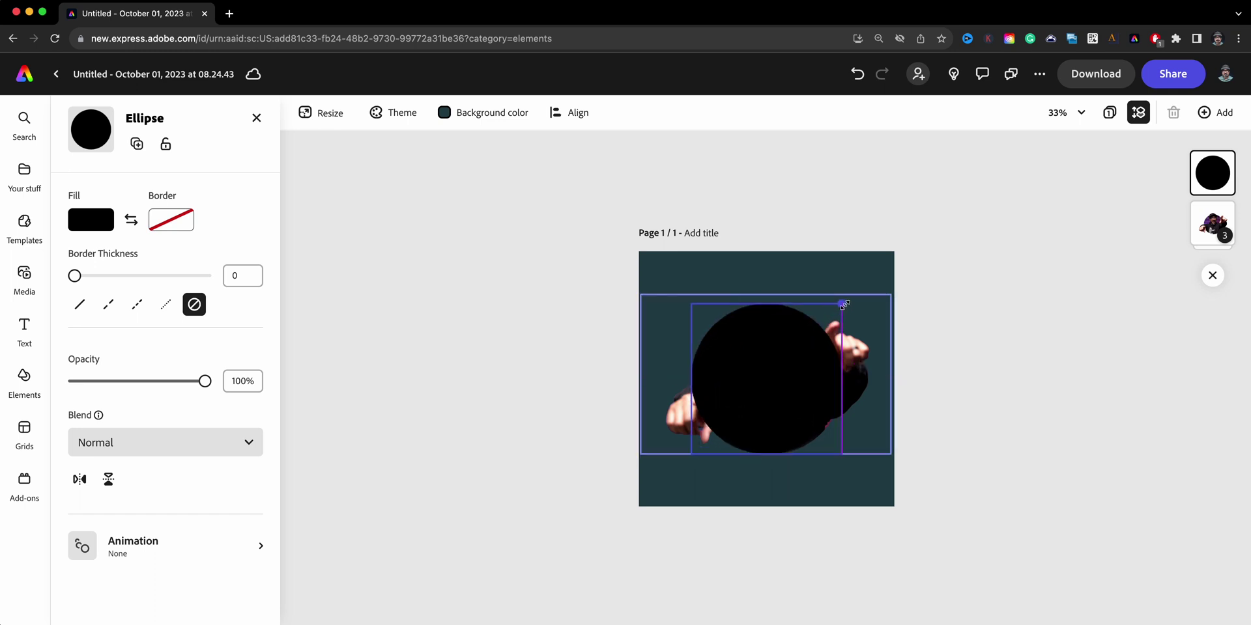
pyautogui.moveTo(844, 304); pyautogui.dragTo(847, 300)
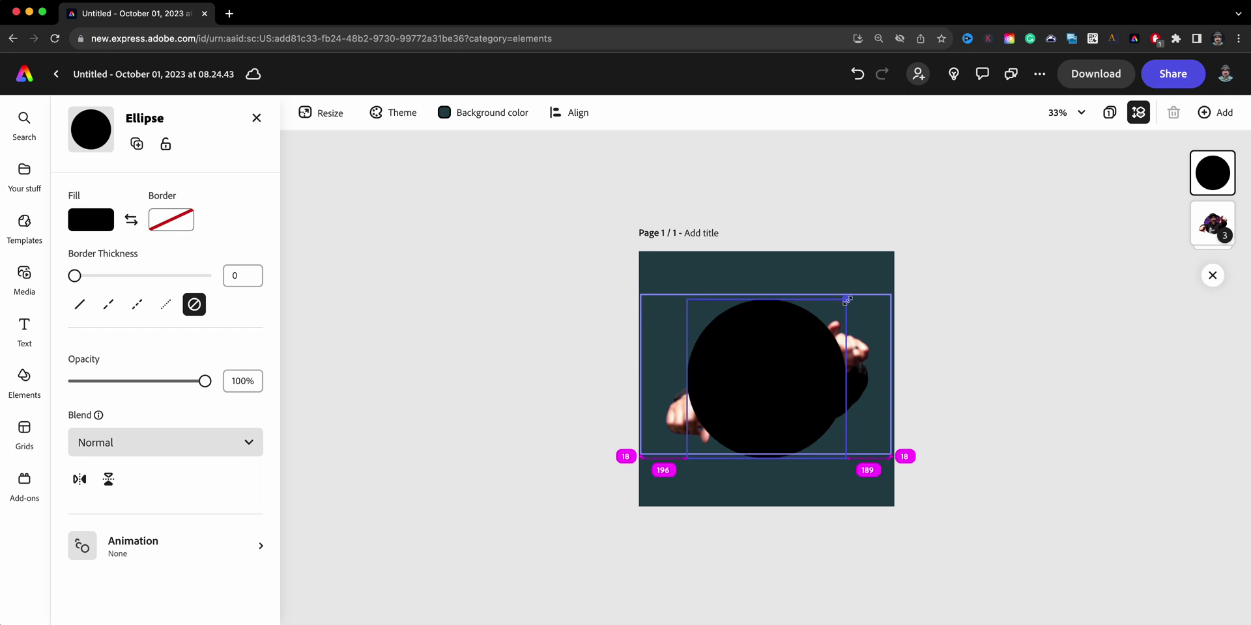
pyautogui.moveTo(847, 300); pyautogui.dragTo(847, 300)
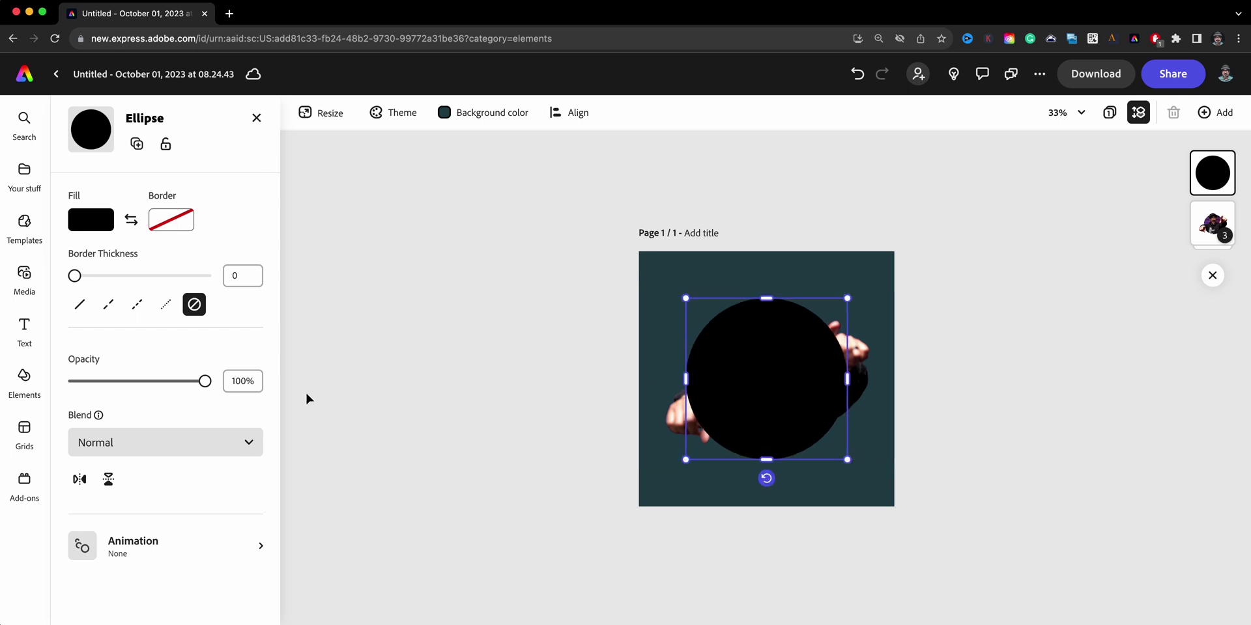
pyautogui.click(105, 226)
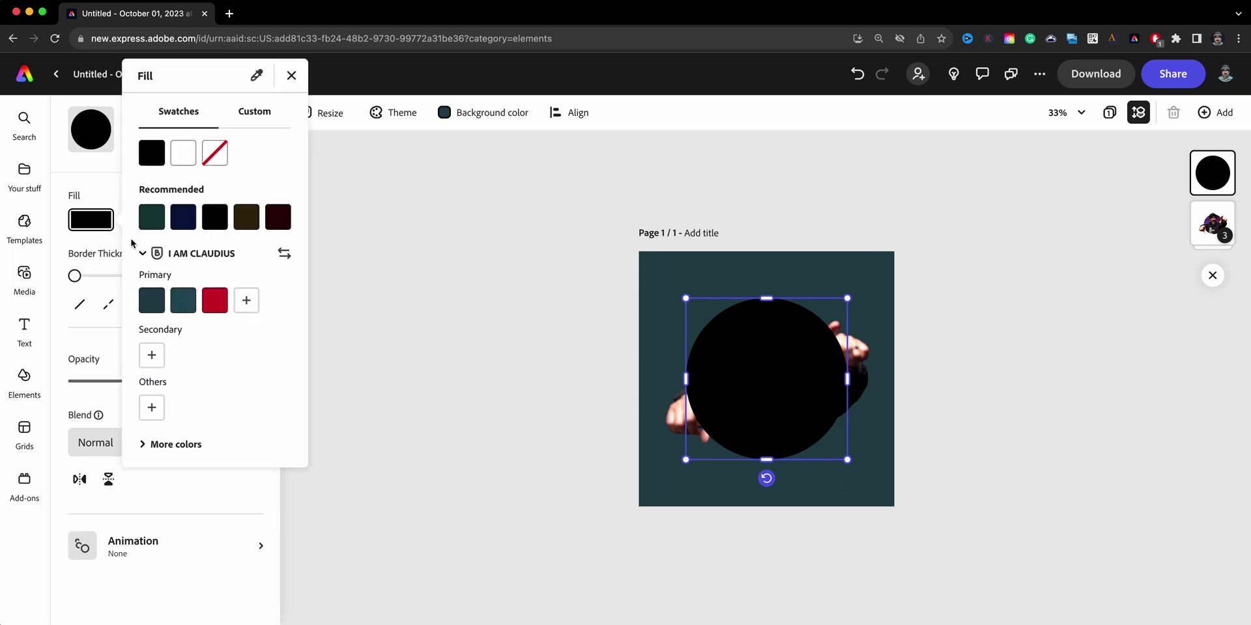
pyautogui.click(183, 154)
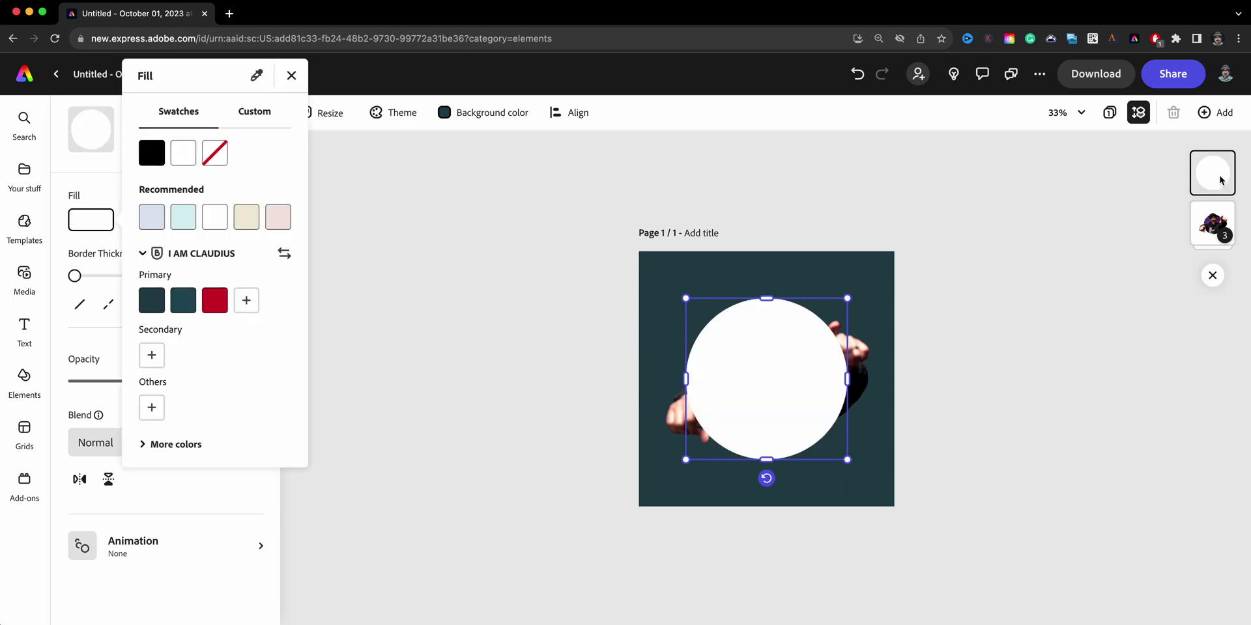
# Step: Move the photo group above the white circle and shrink the circle into a thin ring
pyautogui.moveTo(1214, 227); pyautogui.dragTo(1213, 174)
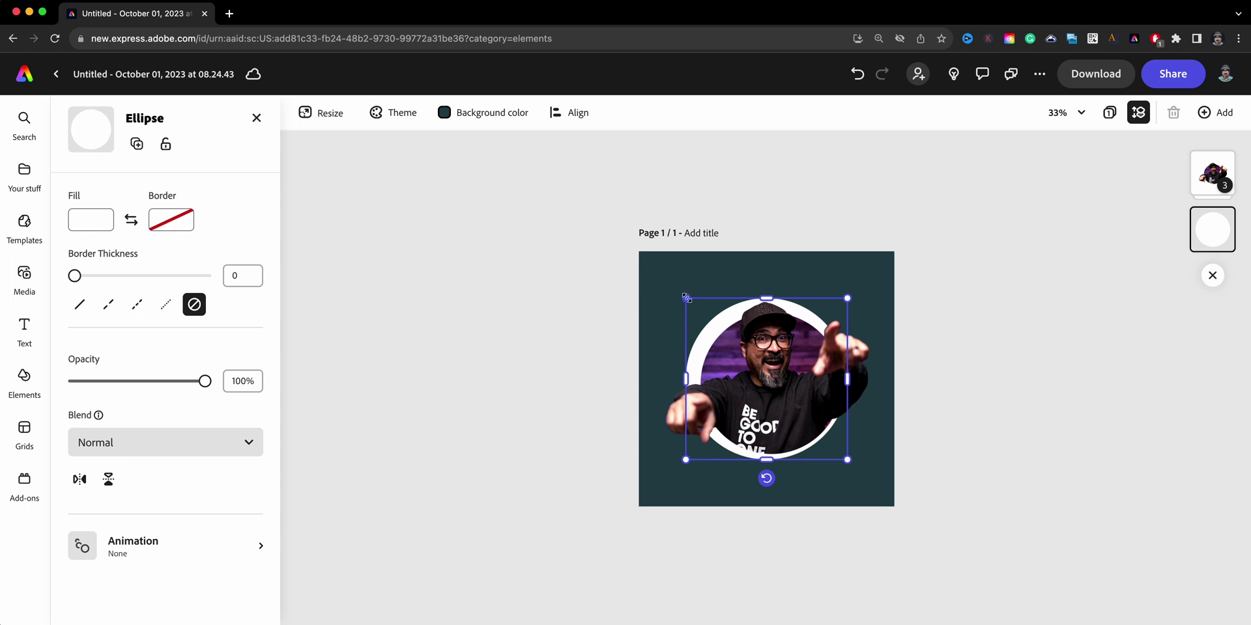
pyautogui.moveTo(686, 298); pyautogui.dragTo(699, 304)
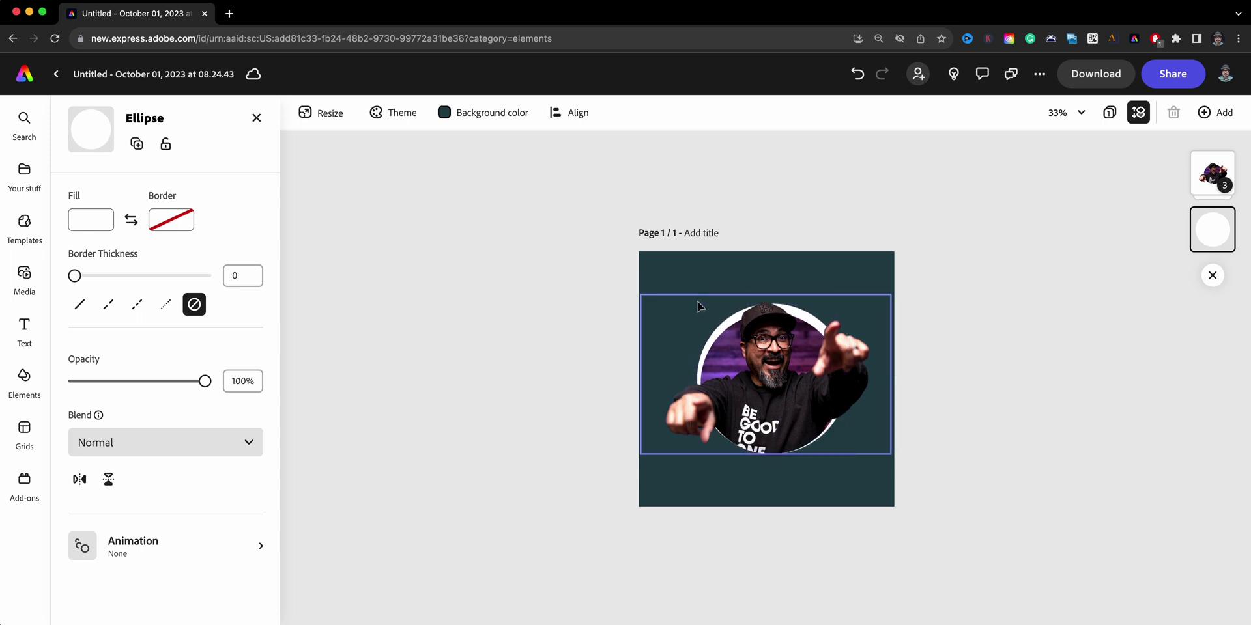
pyautogui.moveTo(699, 305); pyautogui.dragTo(698, 304)
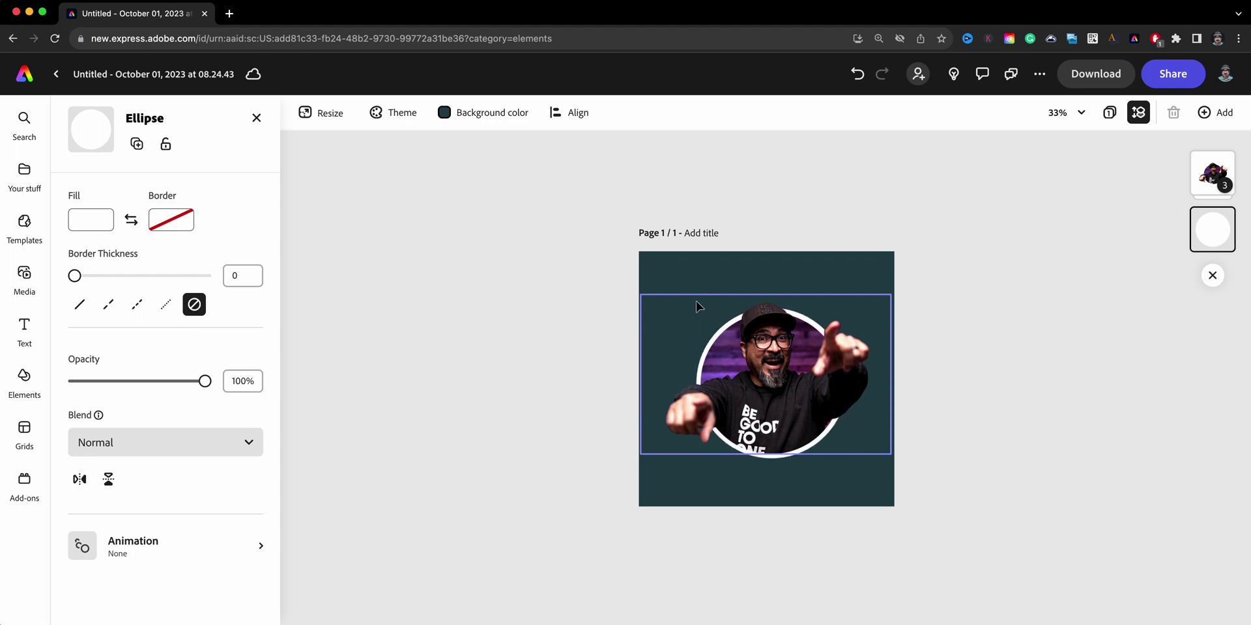
pyautogui.click(549, 423)
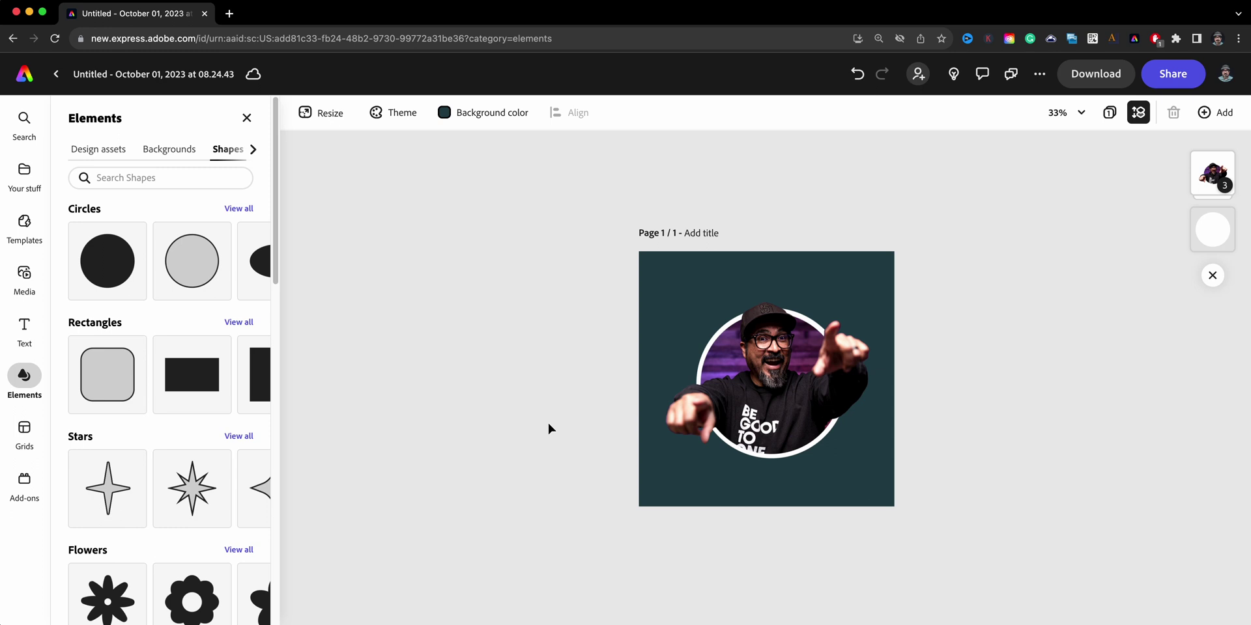
pyautogui.press('super+equal')
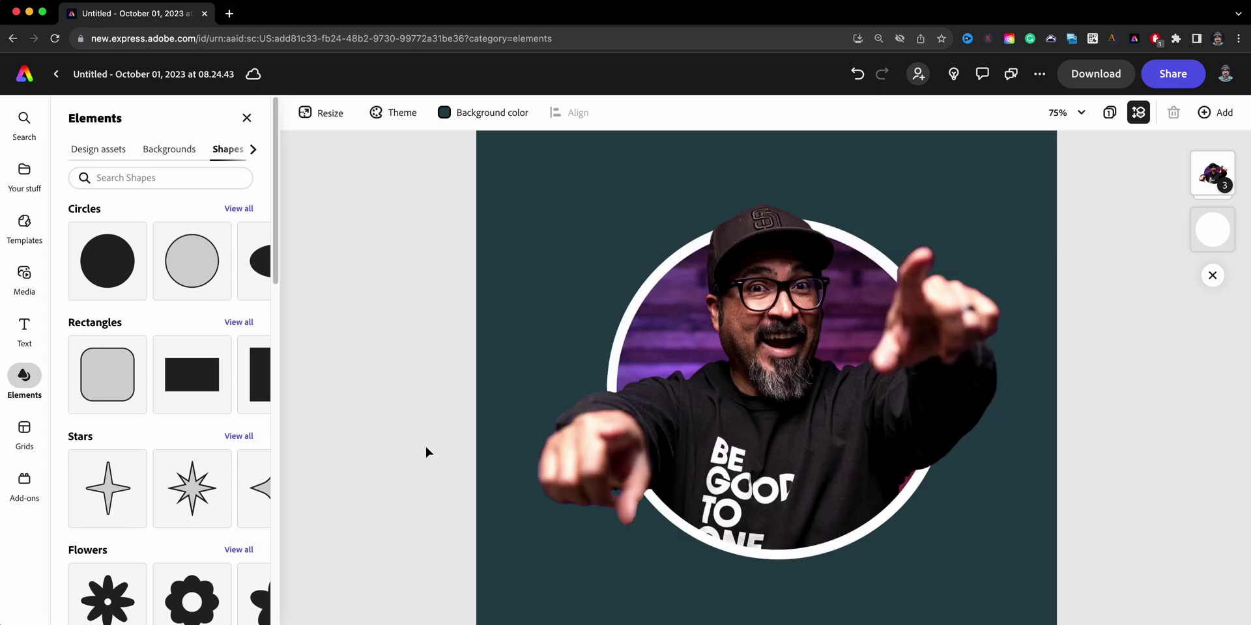
pyautogui.press('super+minus')
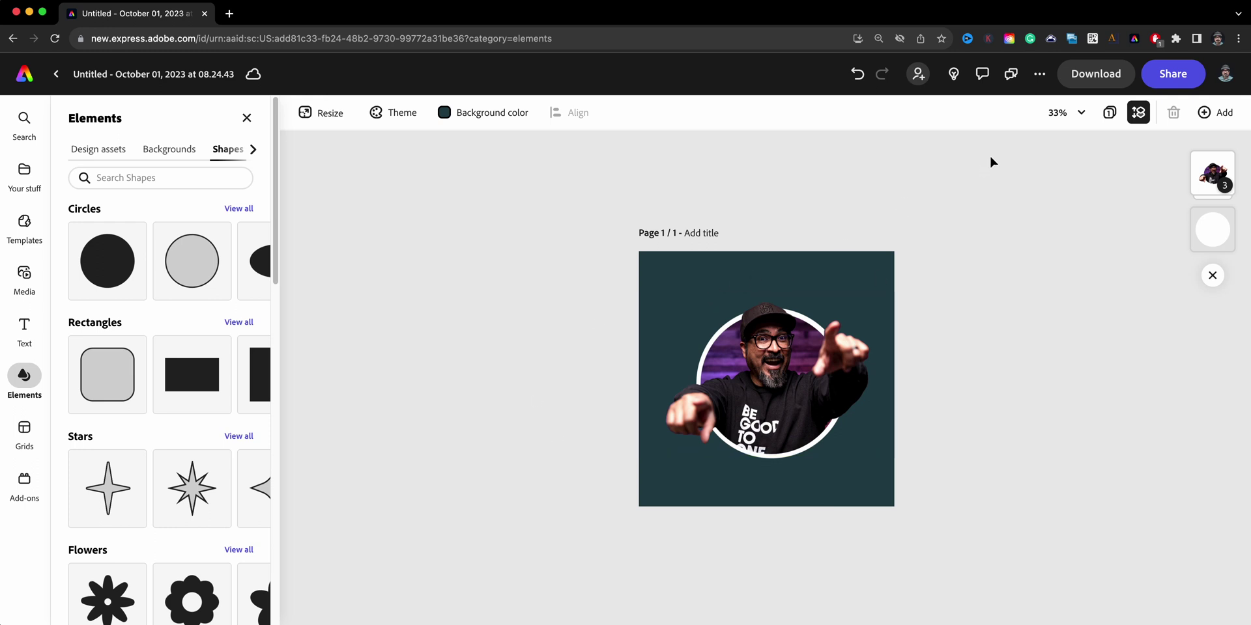
pyautogui.click(1096, 74)
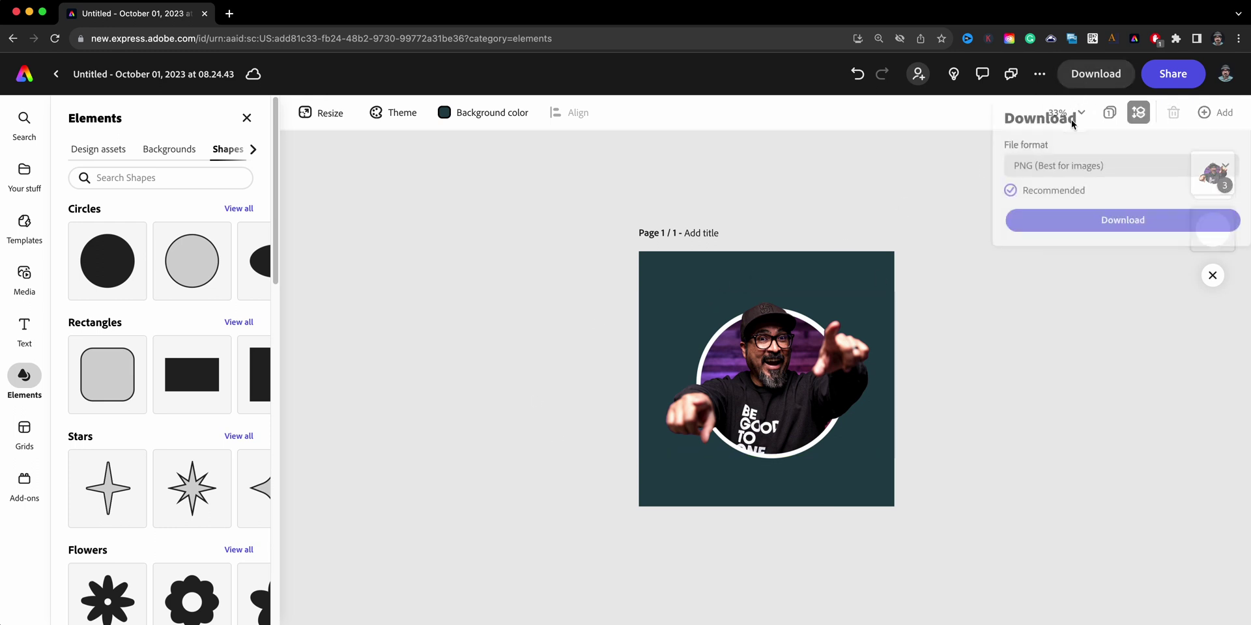
pyautogui.click(930, 242)
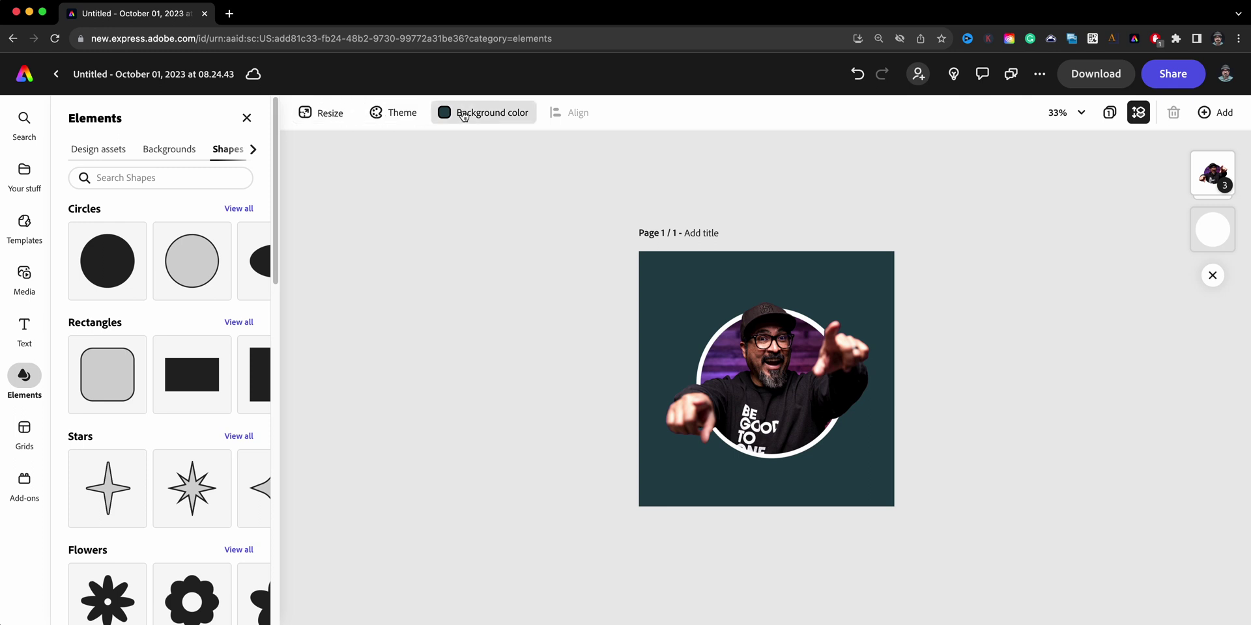
pyautogui.click(463, 116)
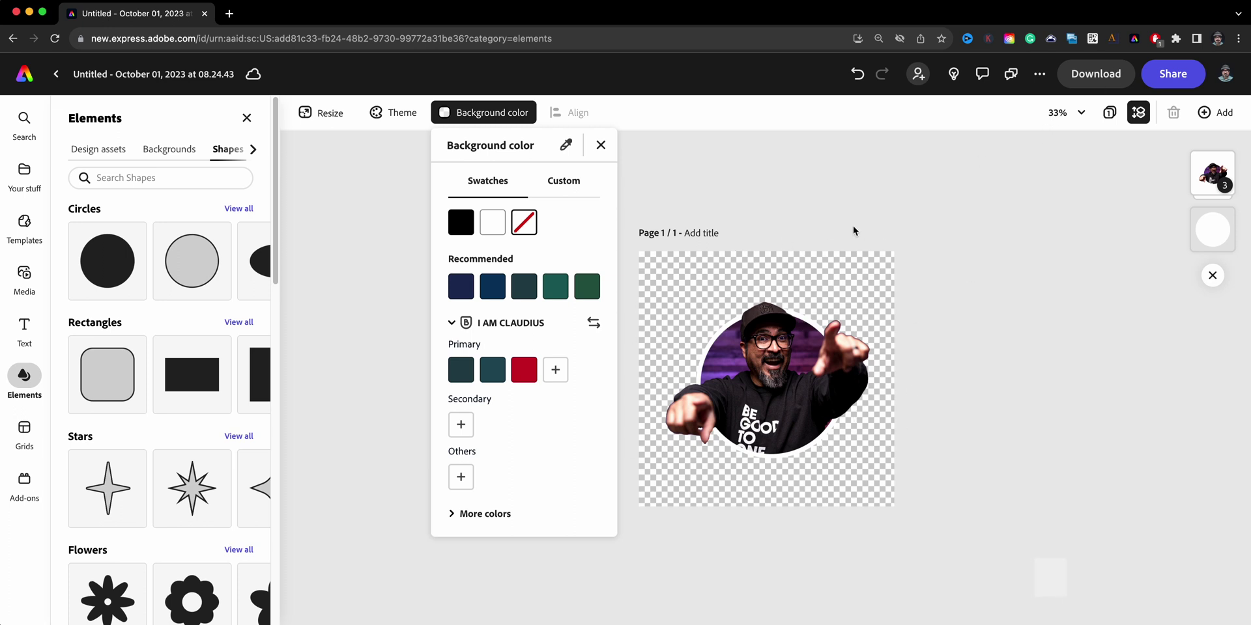
pyautogui.click(460, 370)
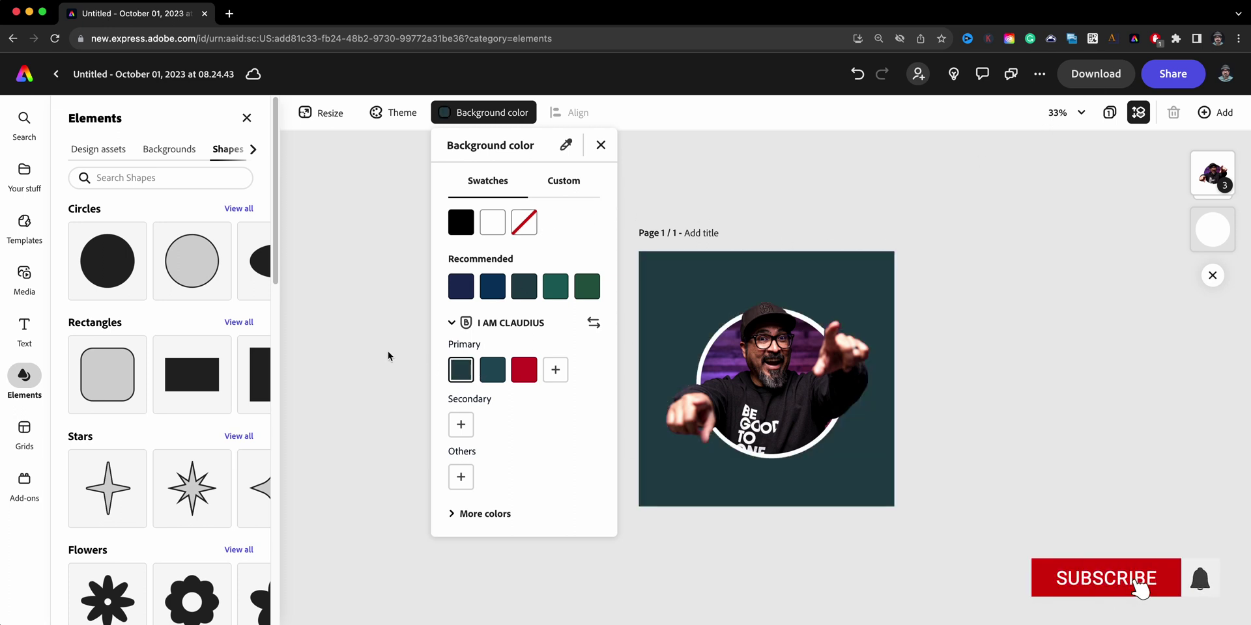
pyautogui.click(389, 355)
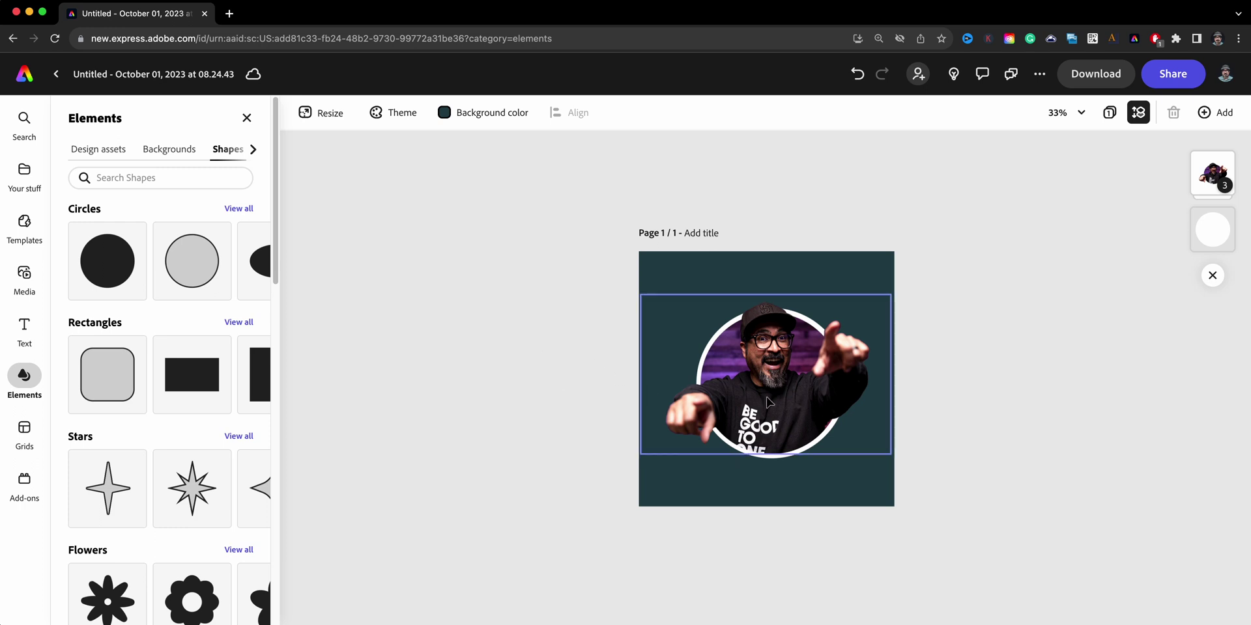
# Step: Select the pointing-man cutout photo inside the group to show its image options
pyautogui.click(768, 402)
pyautogui.click(768, 402)
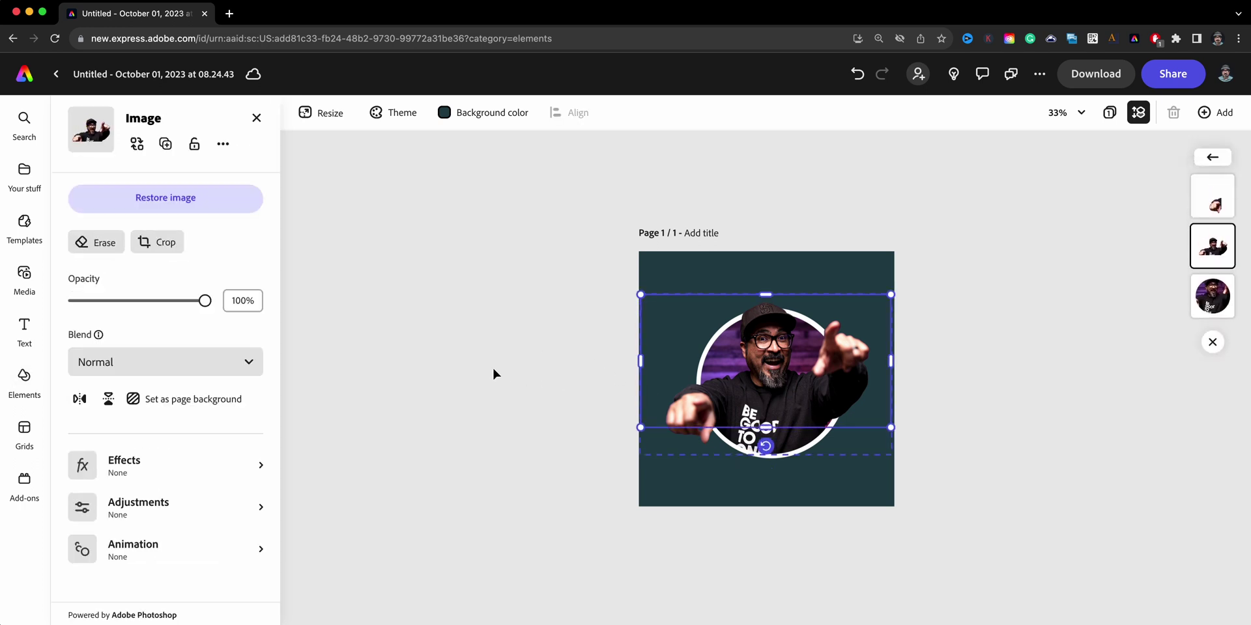